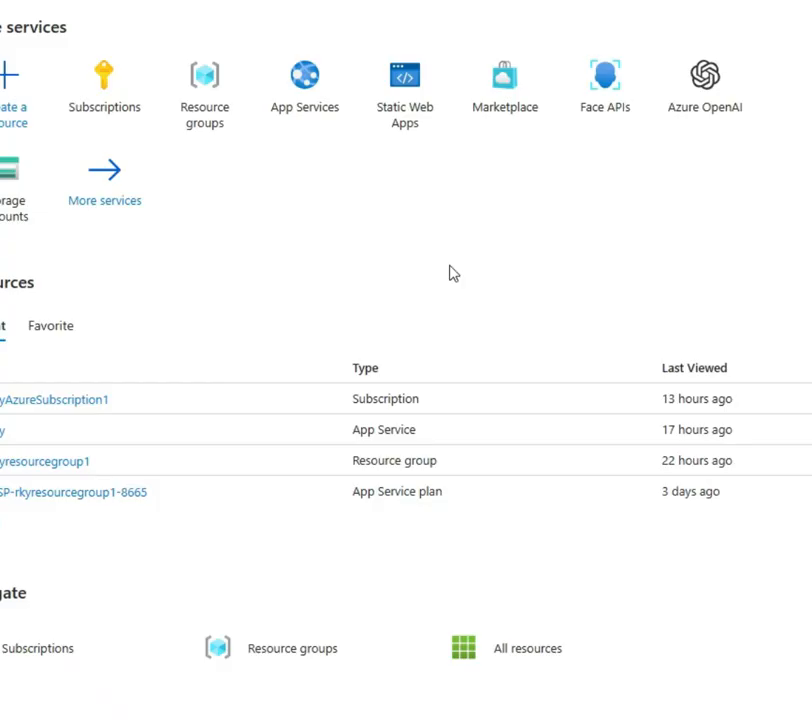
# From the App Services list, choose WordPress on App Service under Create
pyautogui.click(313, 86)
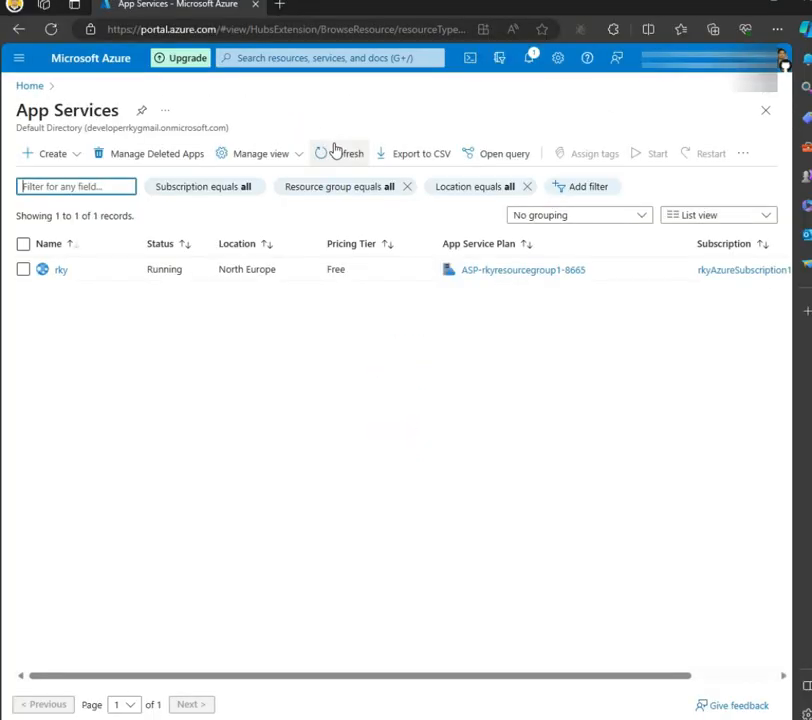
pyautogui.click(76, 157)
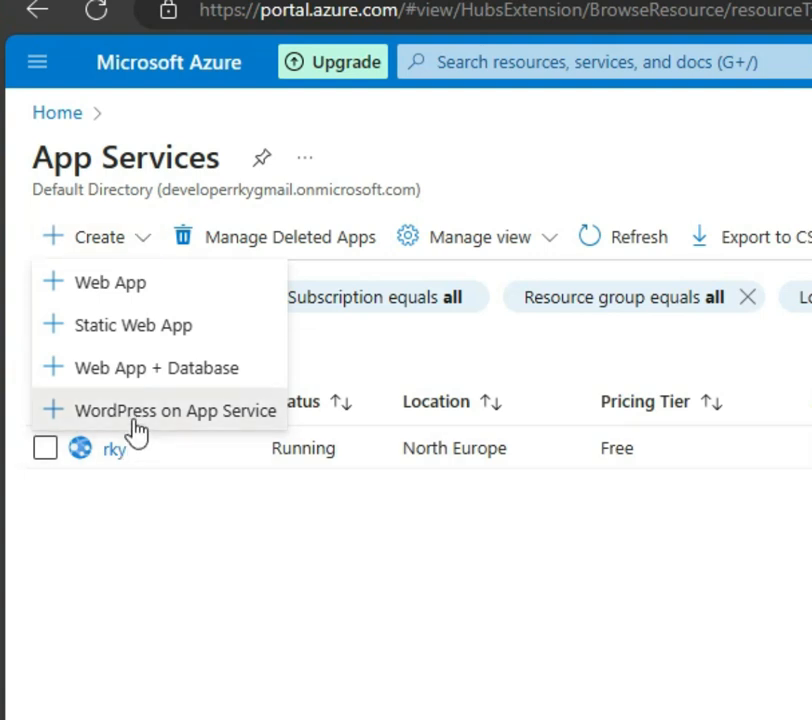
pyautogui.click(132, 420)
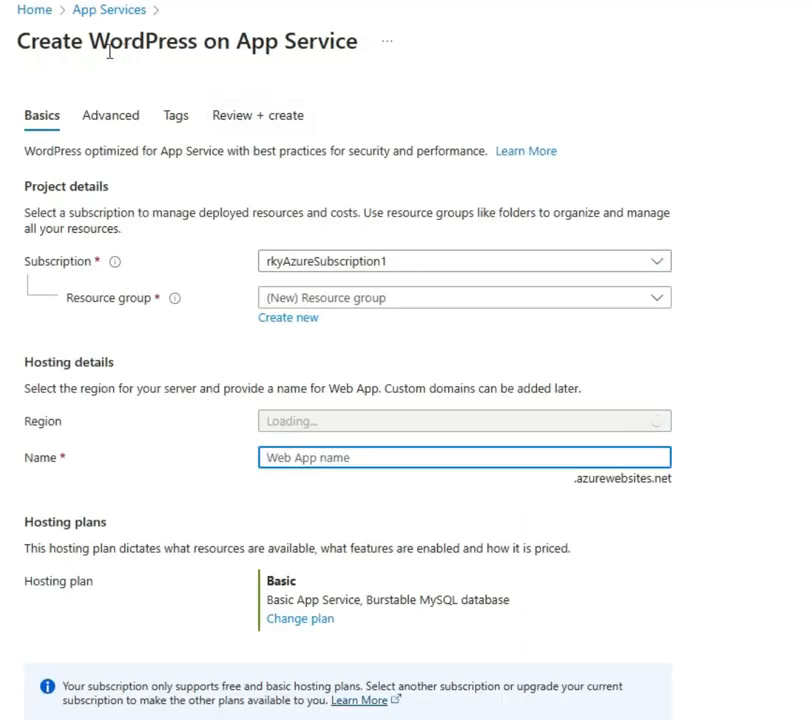
# Set the resource group to a newly created group named rkyWordpressRG
pyautogui.moveTo(18, 44); pyautogui.dragTo(359, 62)
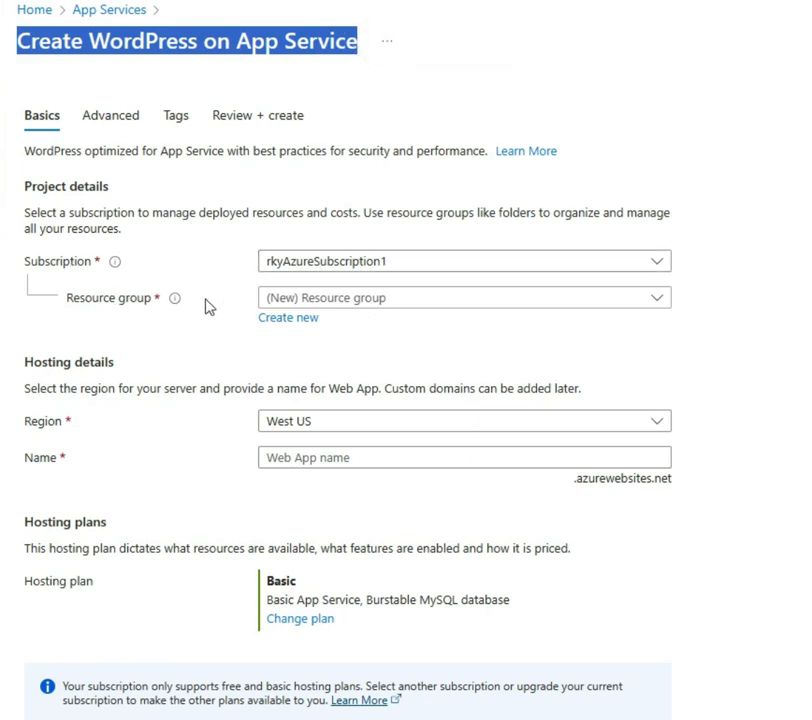
pyautogui.click(378, 305)
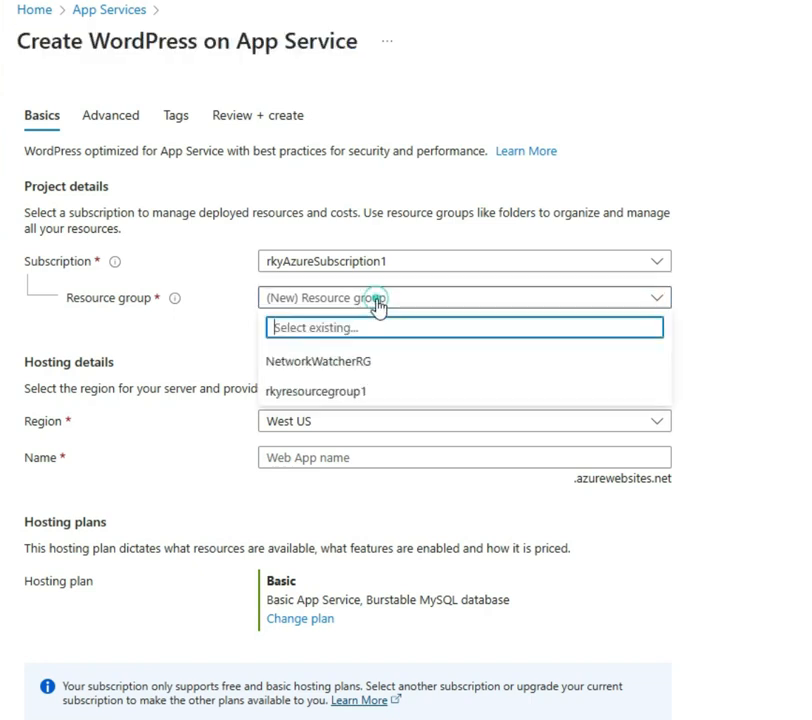
pyautogui.click(205, 333)
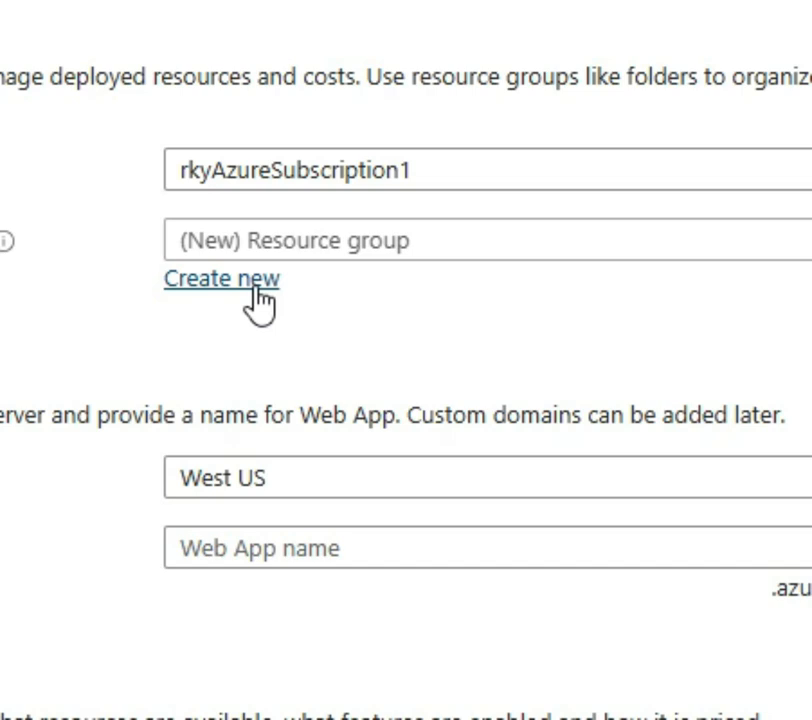
pyautogui.click(256, 288)
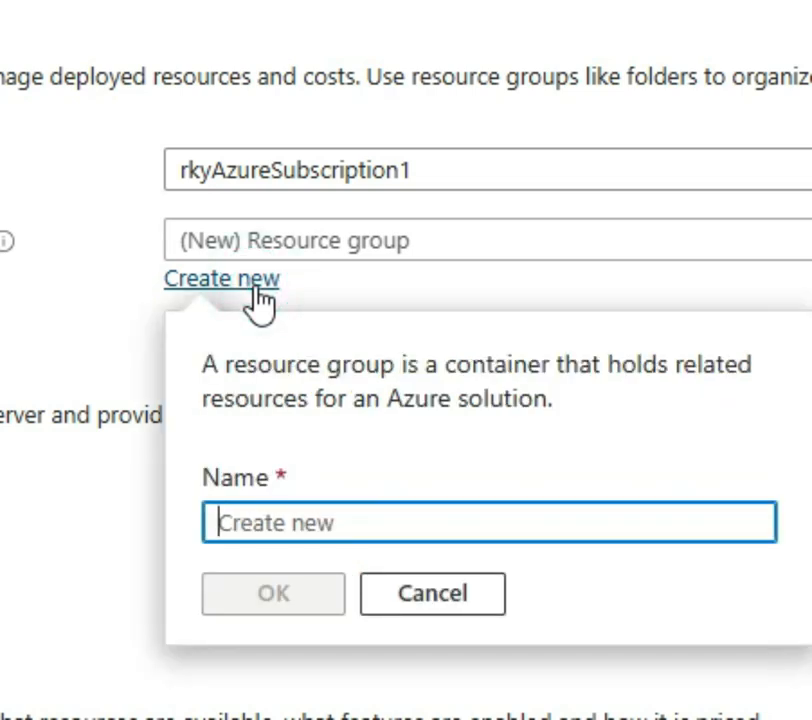
pyautogui.write('rky')
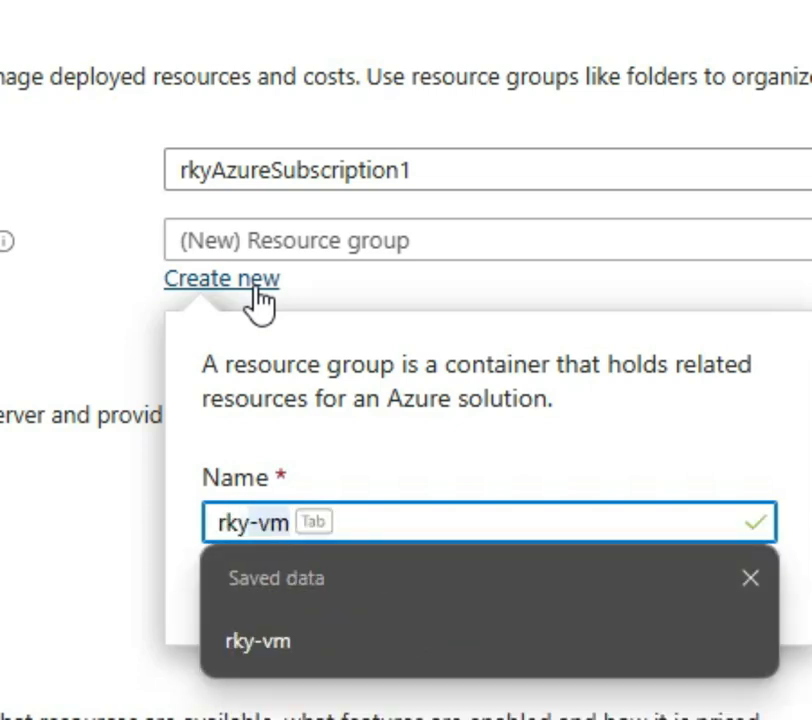
pyautogui.write('Word')
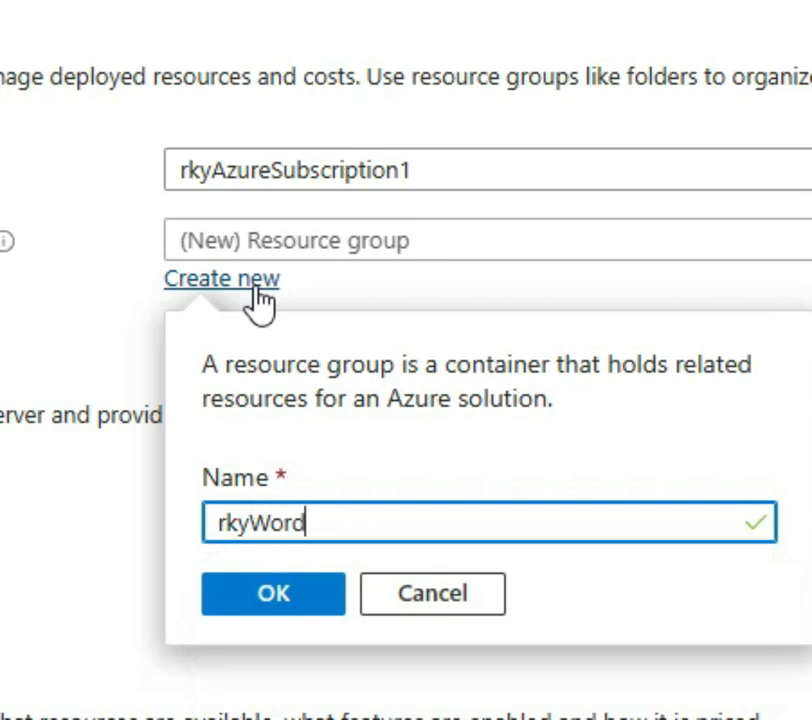
pyautogui.write('press')
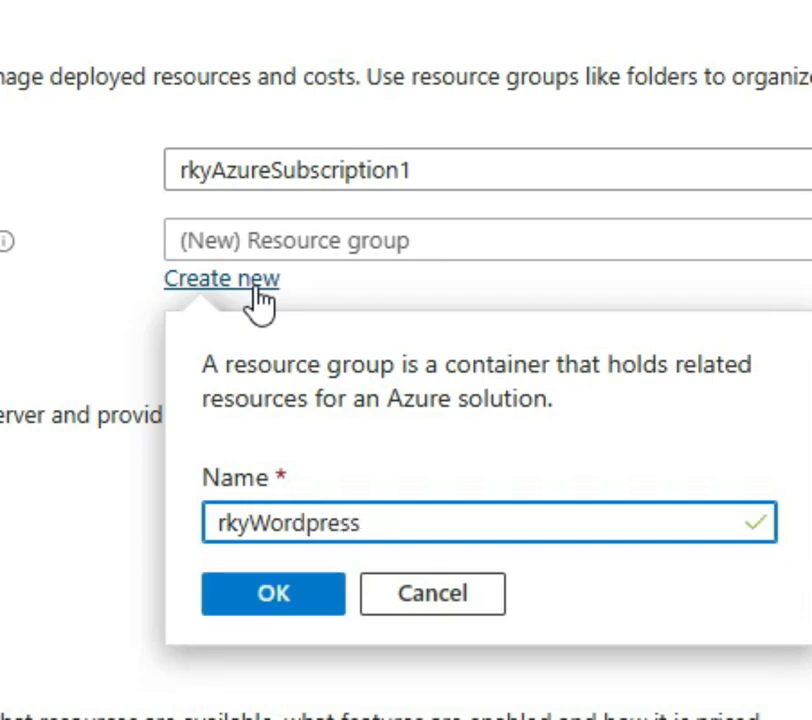
pyautogui.write('RG')
pyautogui.click(275, 612)
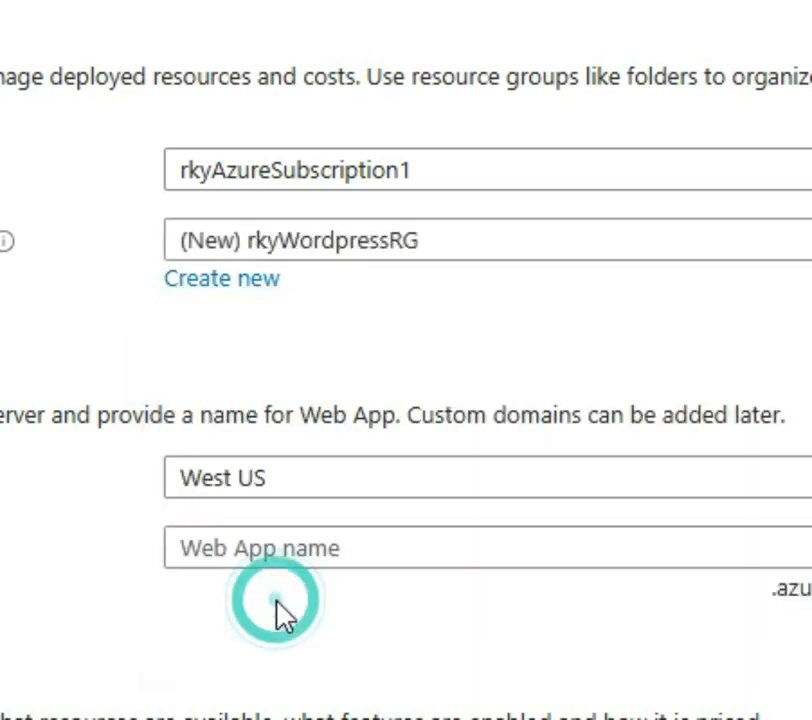
# Set the region to UK South and name the web app rkywp
pyautogui.click(322, 484)
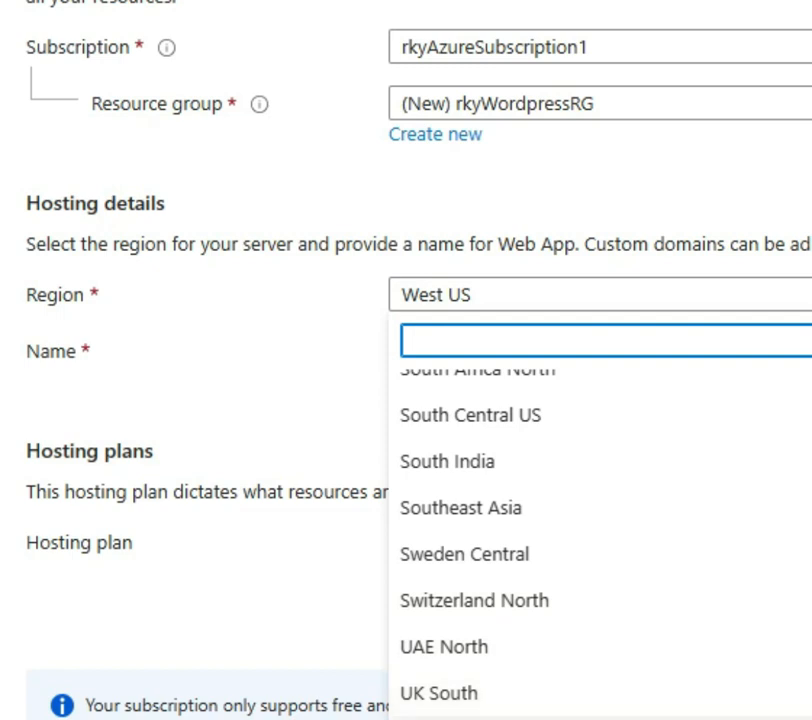
pyautogui.click(483, 697)
pyautogui.click(516, 348)
pyautogui.write('rky')
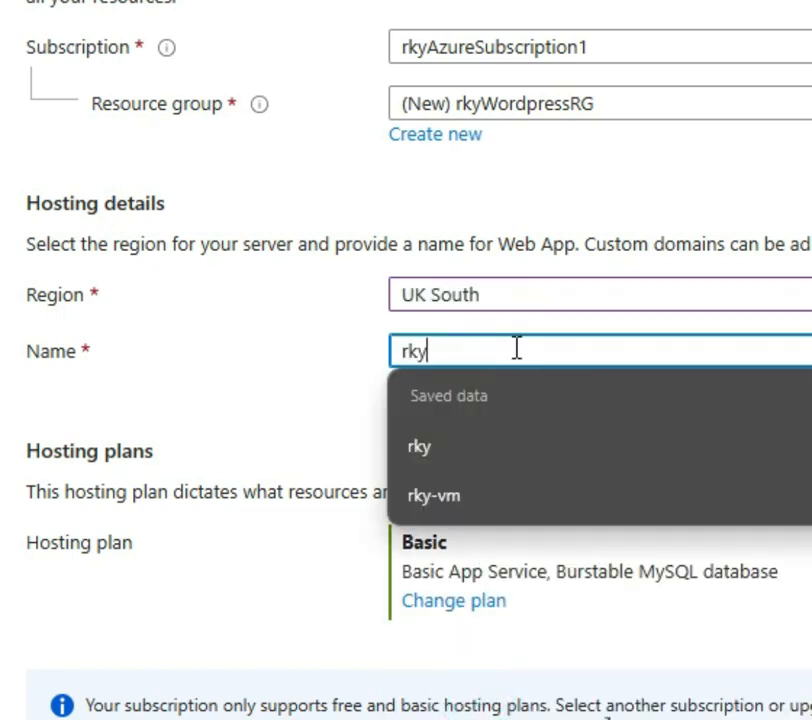
pyautogui.write('wp')
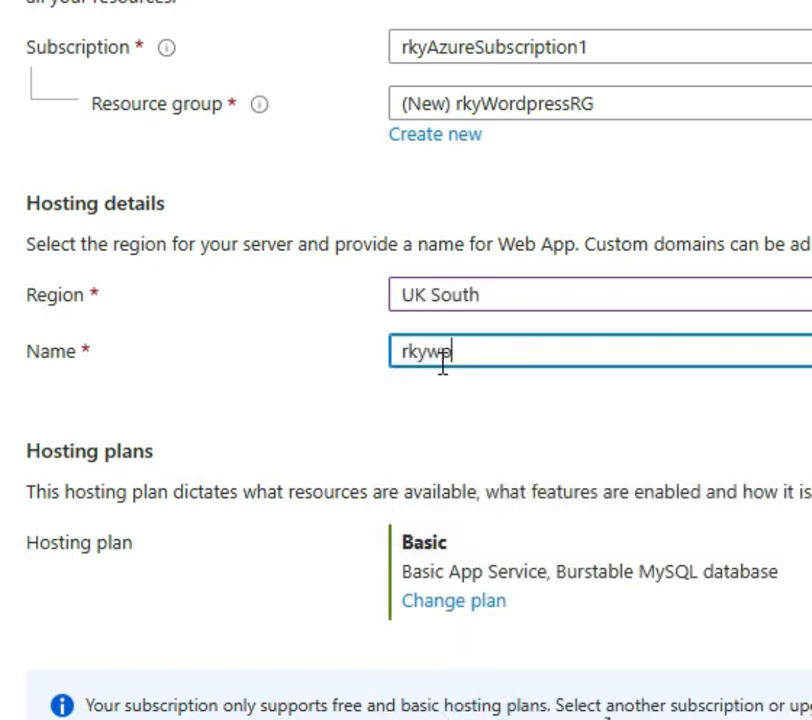
pyautogui.click(354, 403)
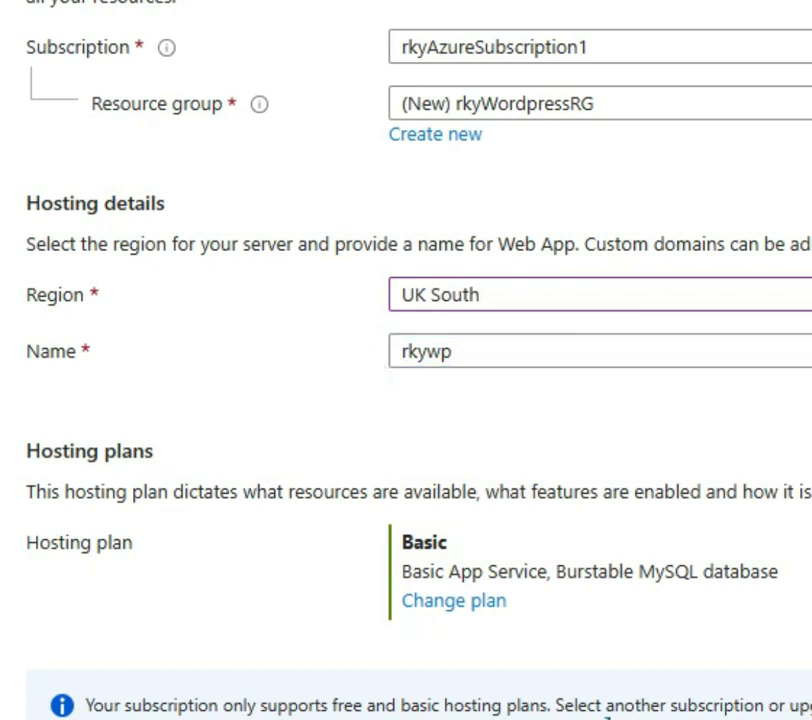
# Replace the admin username and enter a matching admin password and confirmation
pyautogui.scroll(-3, 607, 716)
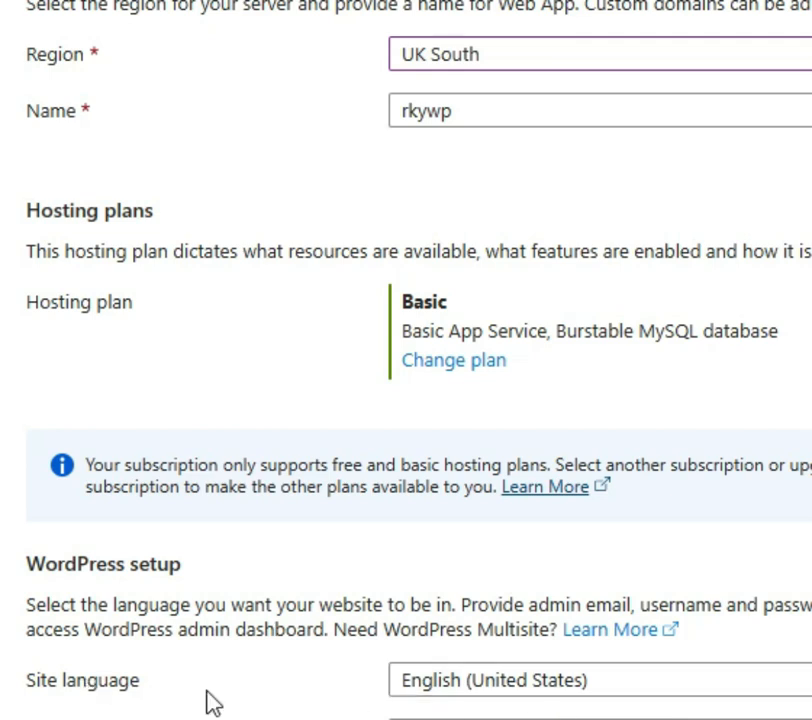
pyautogui.scroll(-3, 105, 555)
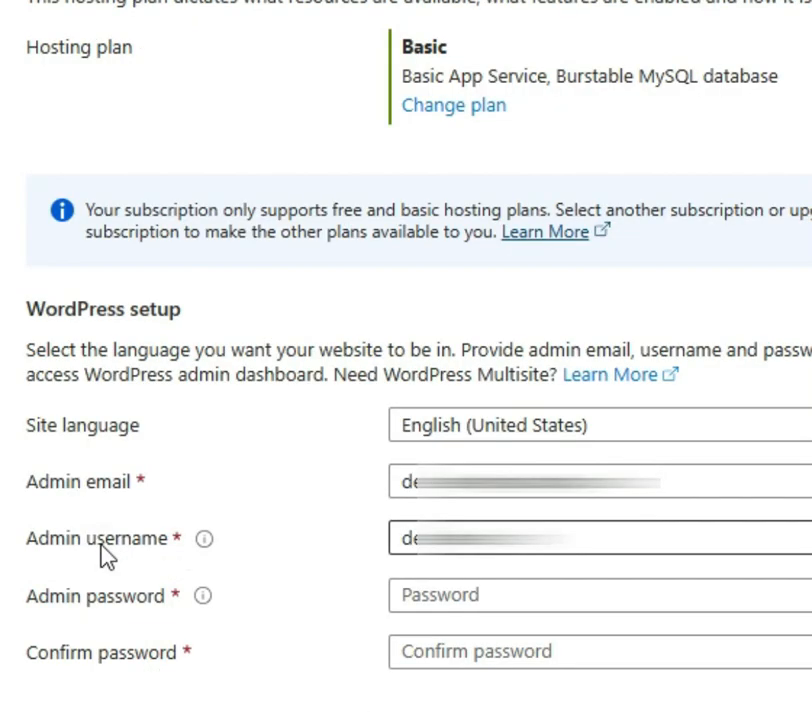
pyautogui.moveTo(590, 538); pyautogui.dragTo(212, 541)
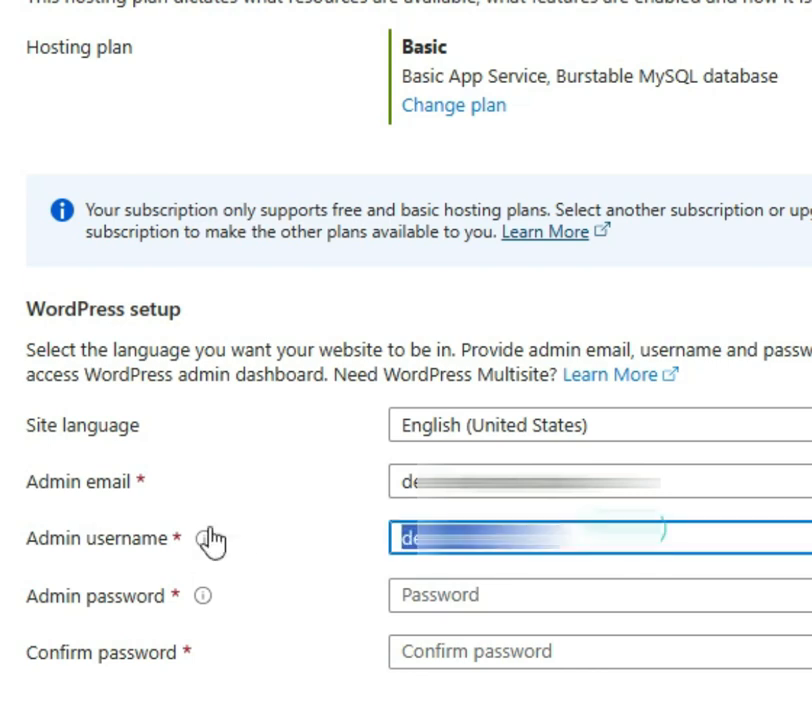
pyautogui.write('ac')
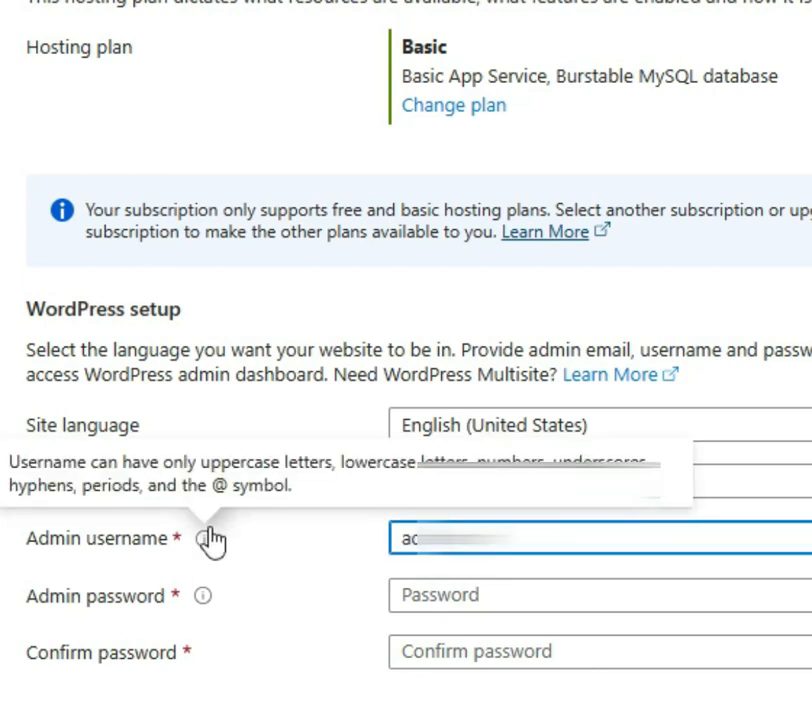
pyautogui.click(332, 553)
pyautogui.click(498, 598)
pyautogui.write('••••')
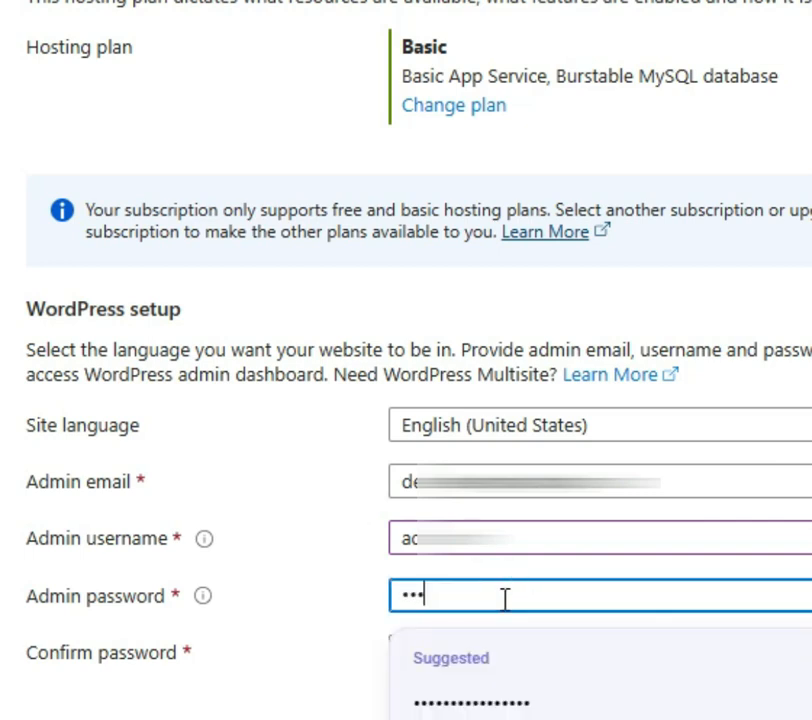
pyautogui.write('••••')
pyautogui.click(662, 701)
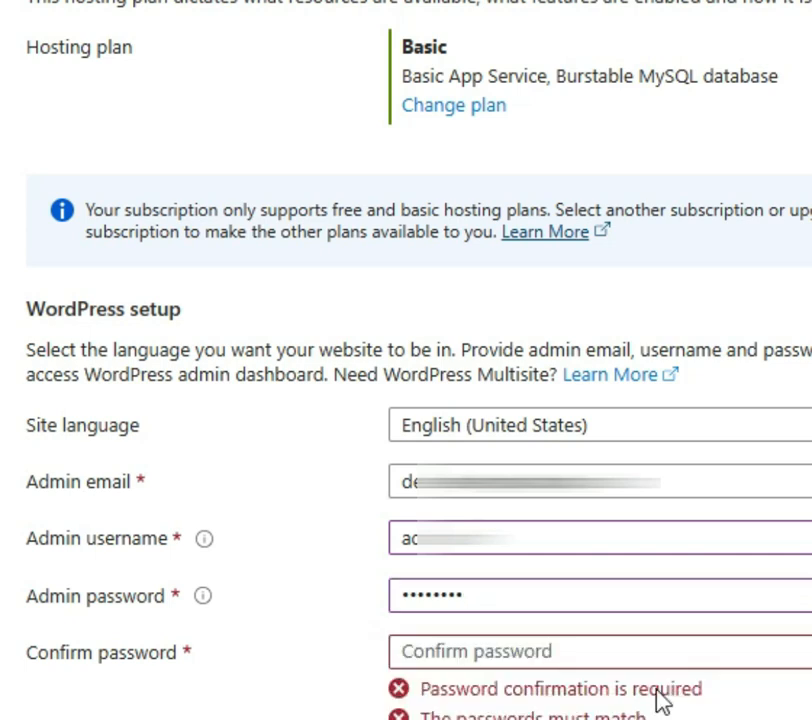
pyautogui.click(440, 648)
pyautogui.write('•••••••')
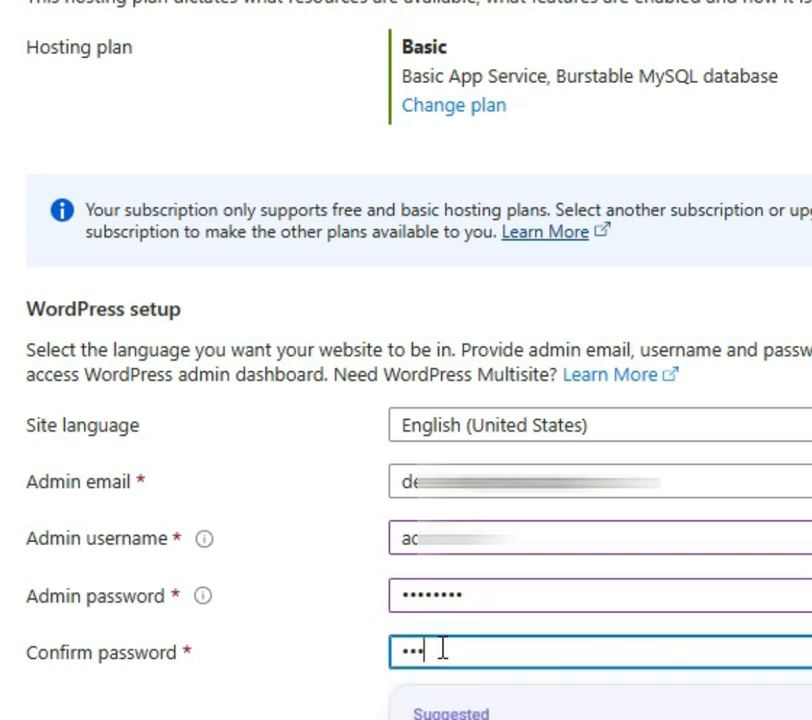
pyautogui.write('•')
pyautogui.press('Tab')
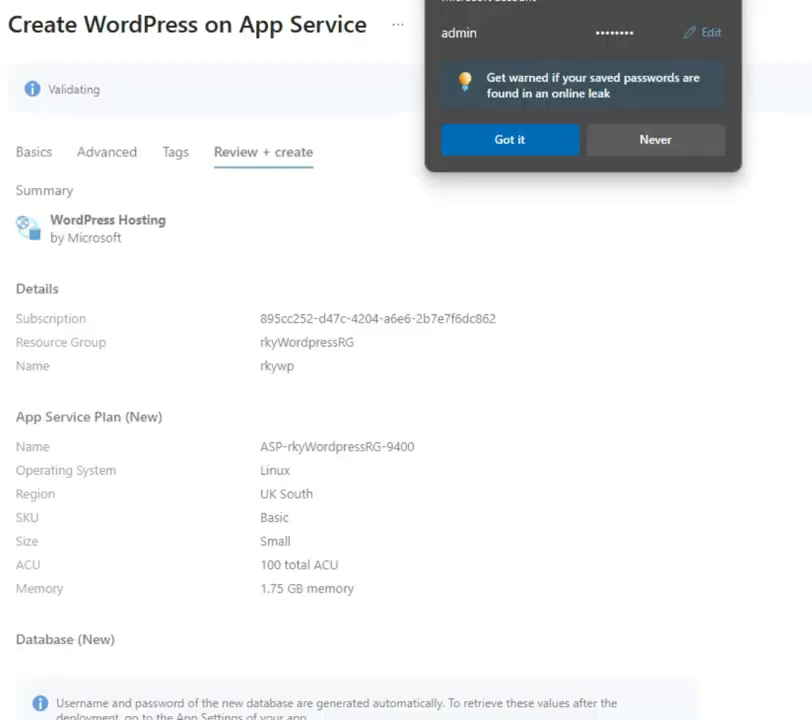
# Dismiss the save-password popup, review the validated summary, and launch the WordPress deployment
pyautogui.click(510, 140)
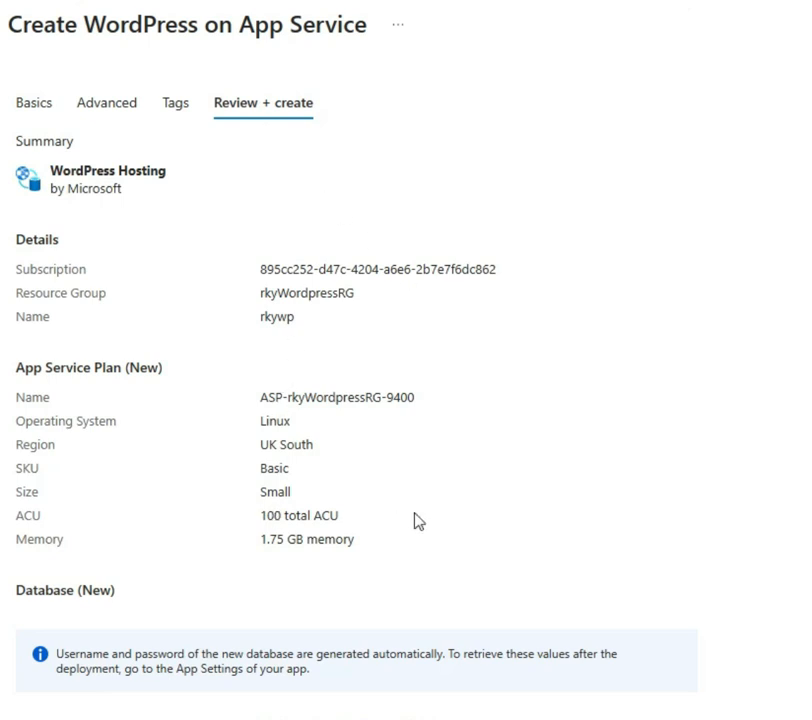
pyautogui.scroll(-5, 418, 521)
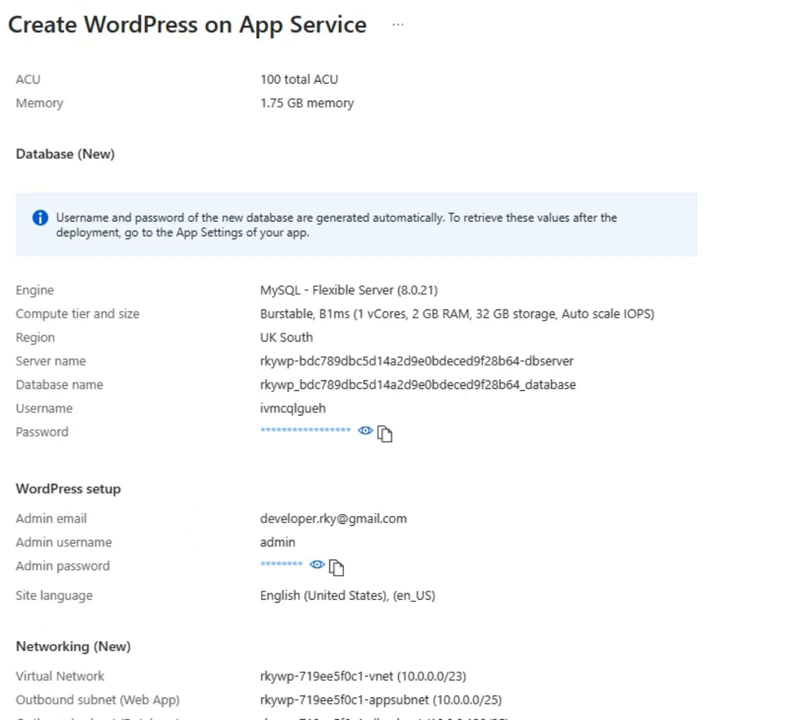
pyautogui.scroll(-2, 55, 510)
pyautogui.click(47, 699)
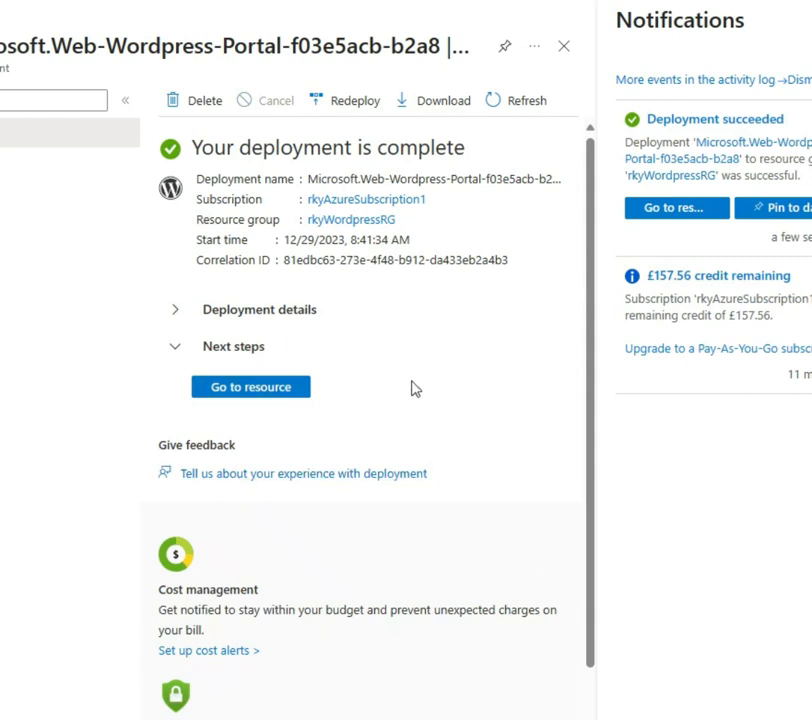
# Go to the rkywp web app and open its default domain in a new tab
pyautogui.click(255, 390)
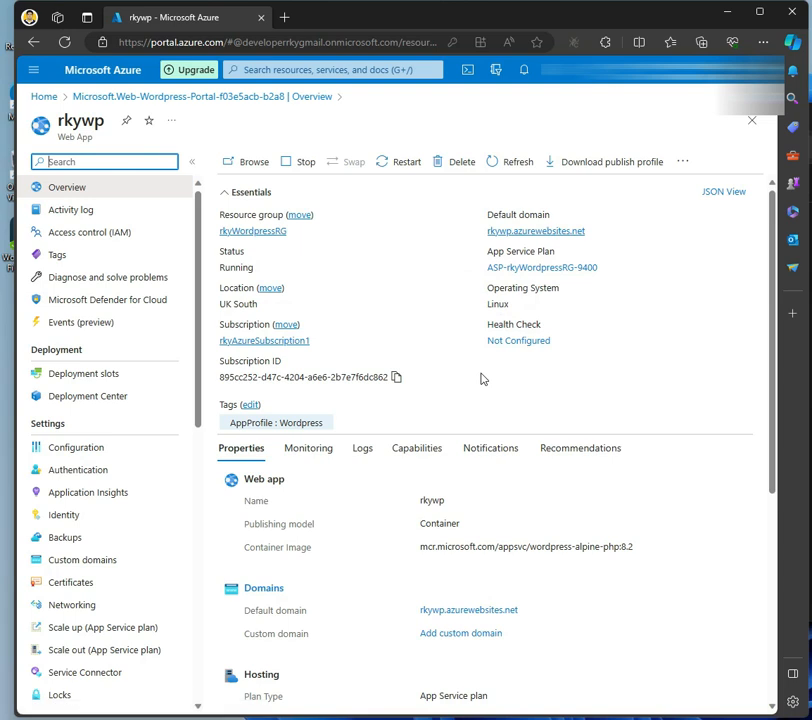
pyautogui.rightClick(520, 236)
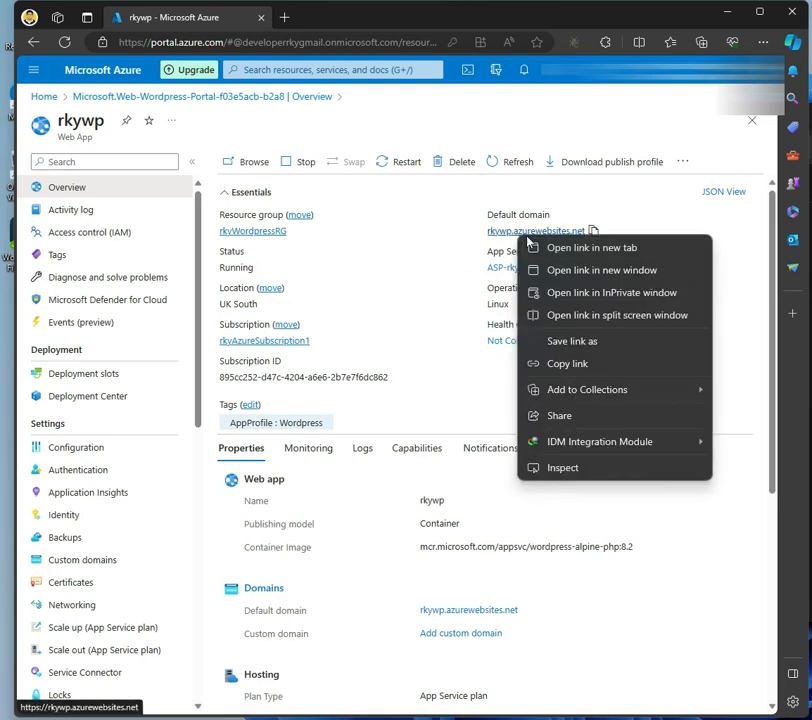
pyautogui.click(555, 254)
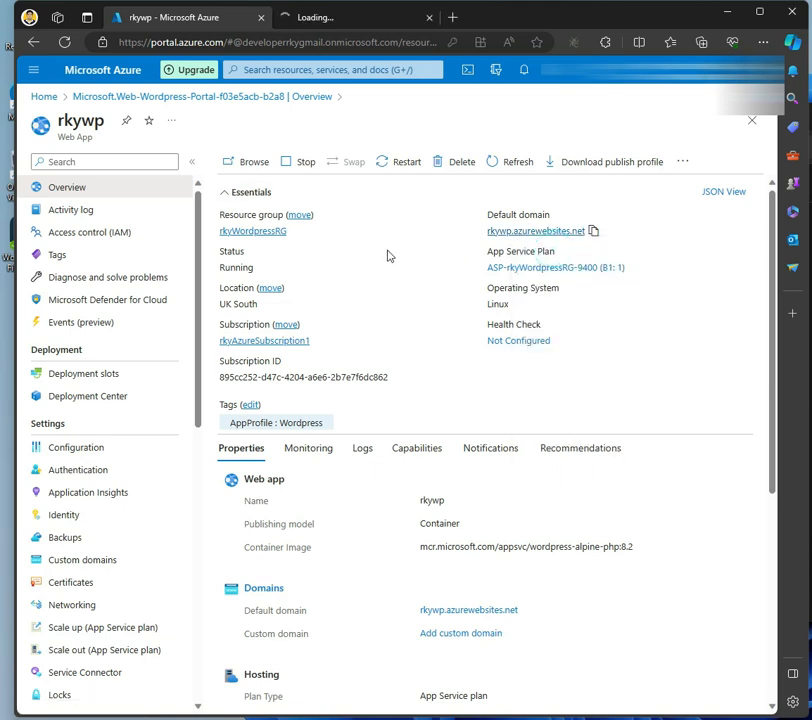
pyautogui.scroll(-4, 435, 495)
pyautogui.scroll(4, 388, 486)
pyautogui.click(355, 19)
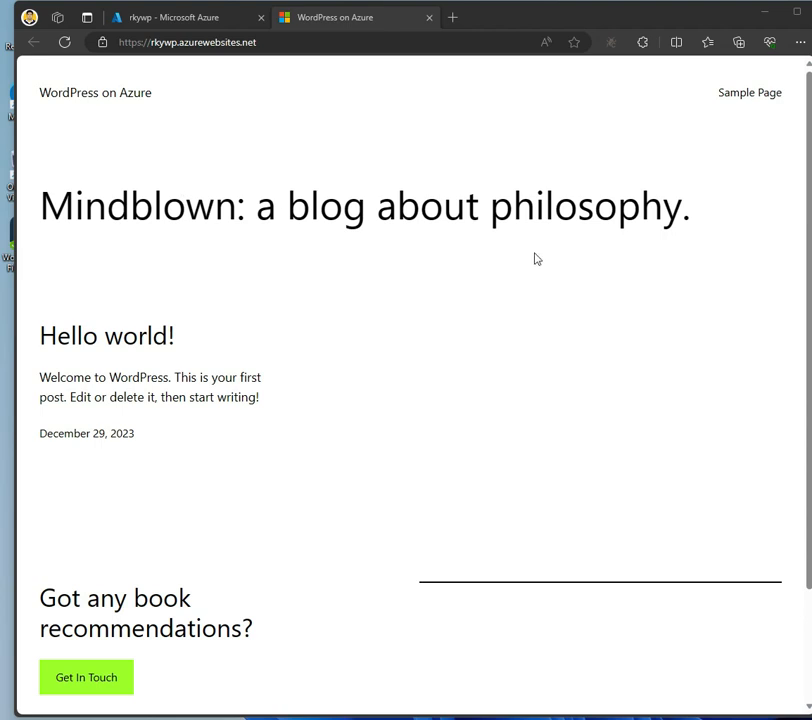
pyautogui.scroll(-2, 406, 346)
pyautogui.scroll(2, 396, 373)
pyautogui.click(309, 43)
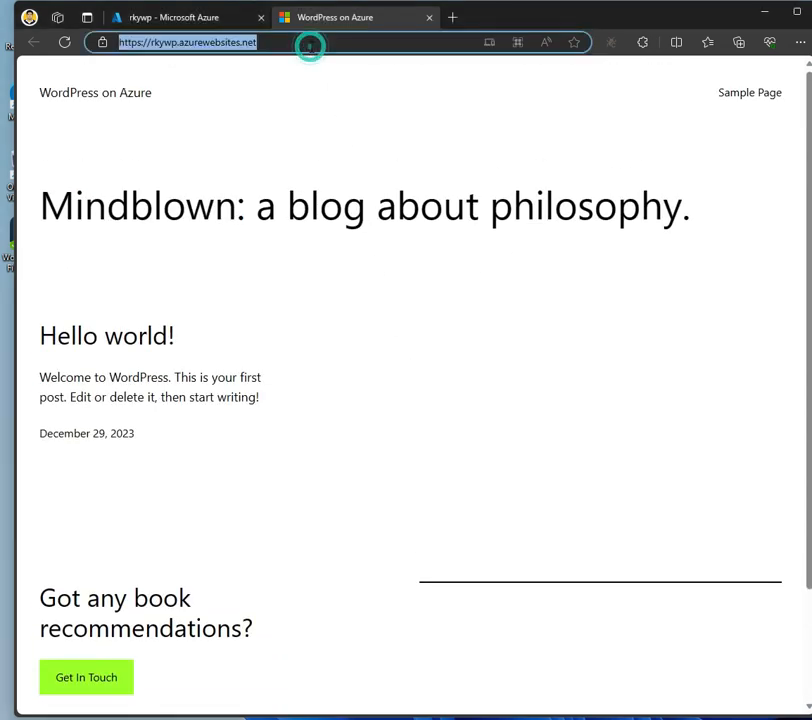
pyautogui.hotkey('ctrl', 'c')
pyautogui.click(452, 17)
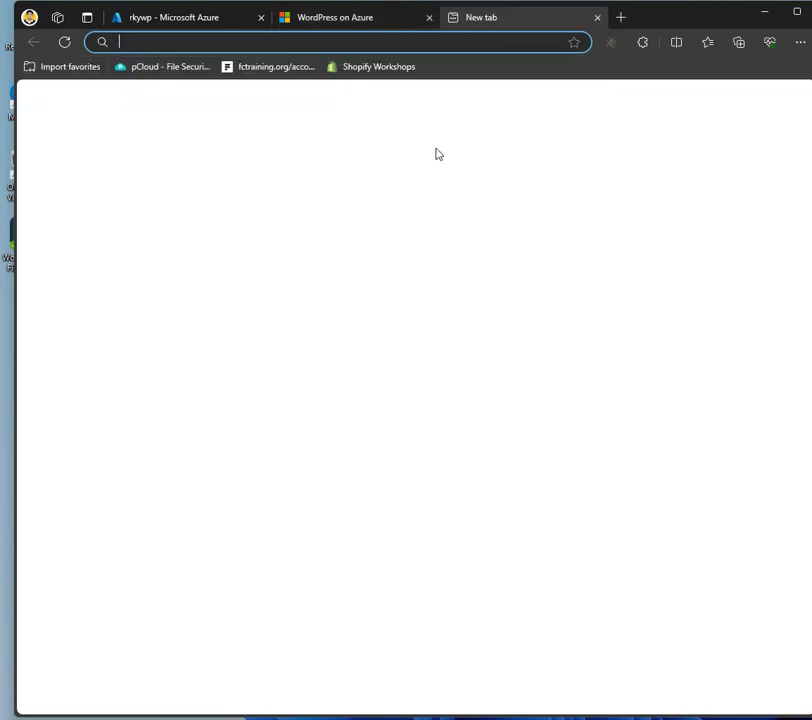
pyautogui.hotkey('ctrl', 'v')
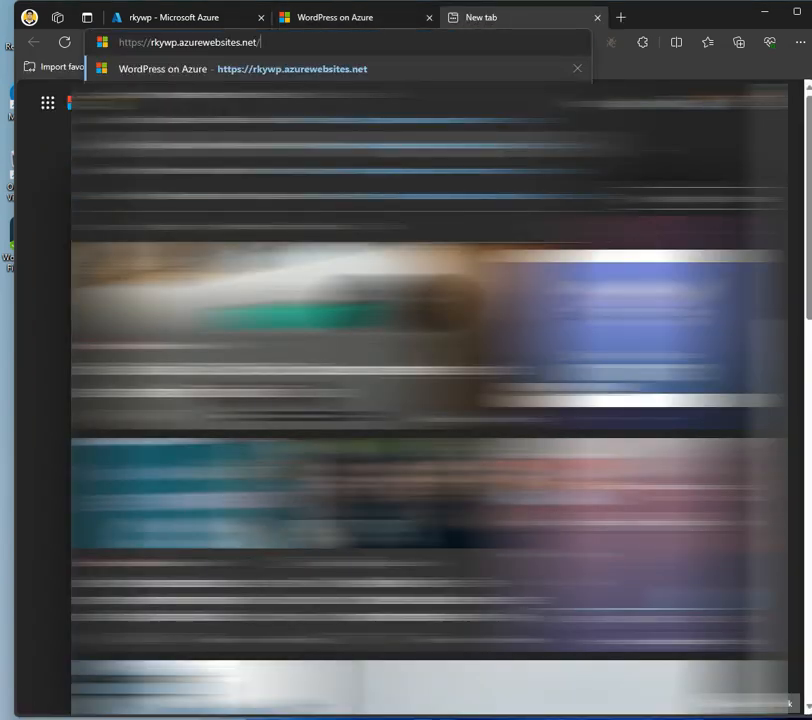
# Log in at rkywp.azurewebsites.net/wp-admin with the admin password
pyautogui.write('wp-admin')
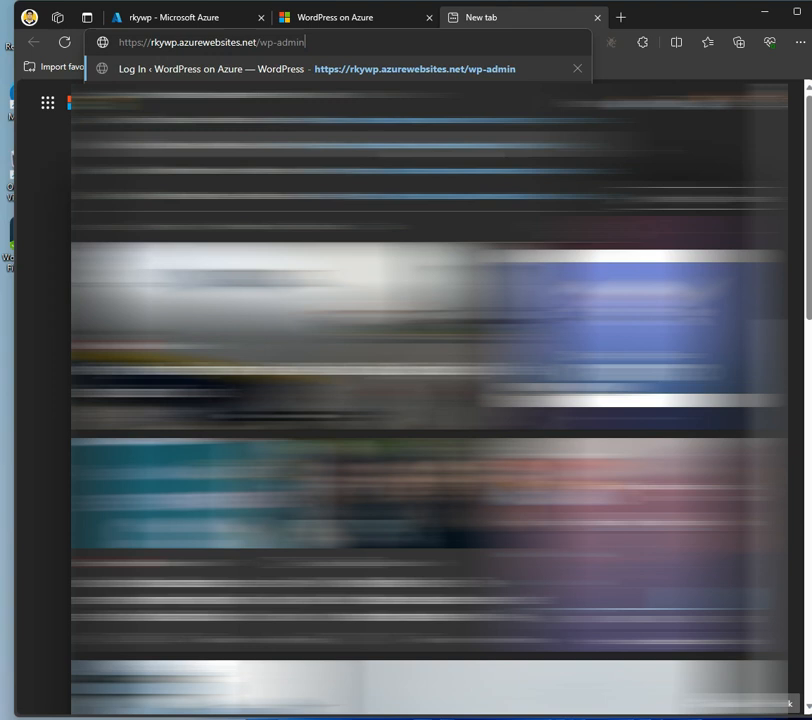
pyautogui.press('Return')
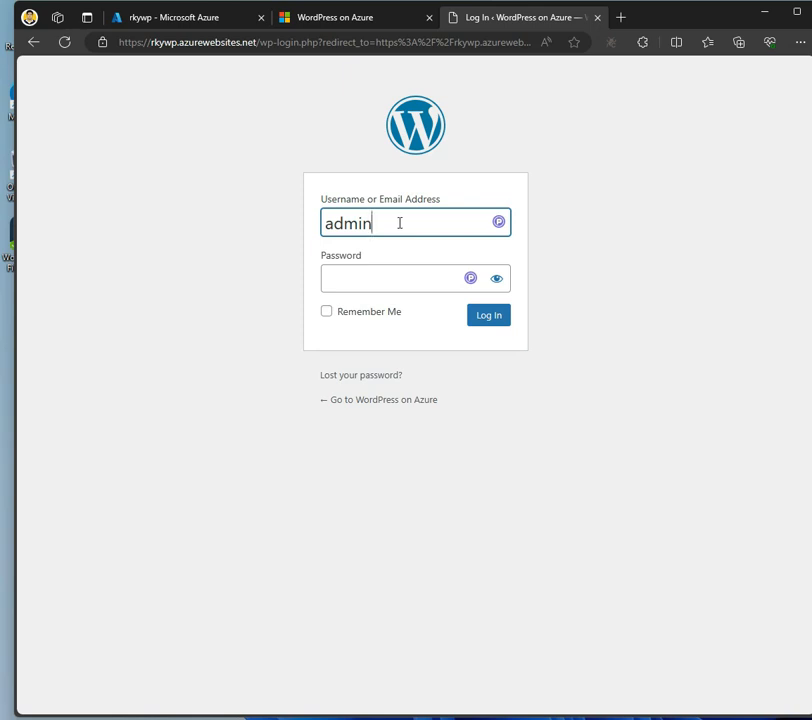
pyautogui.click(357, 279)
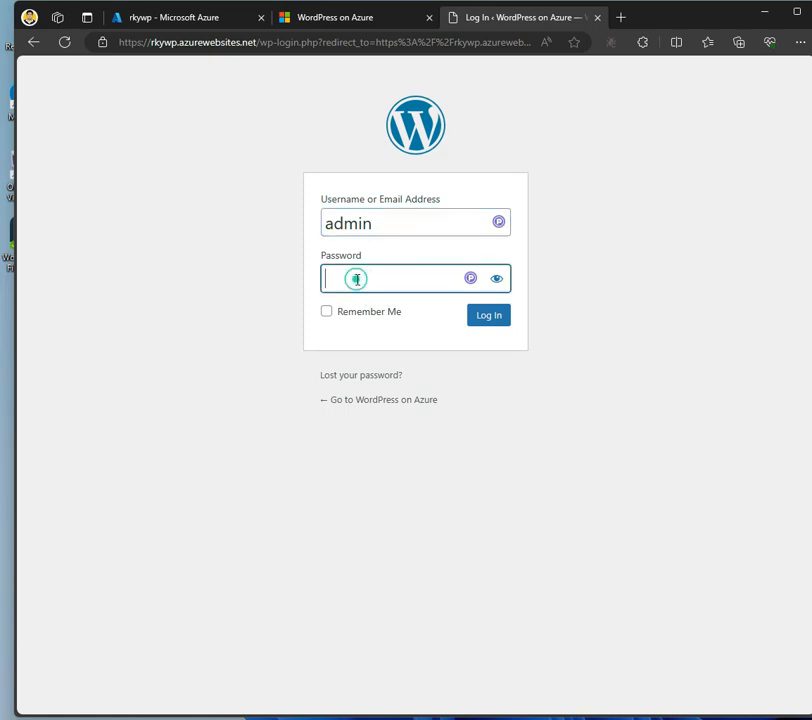
pyautogui.write('••••••••')
pyautogui.press('Return')
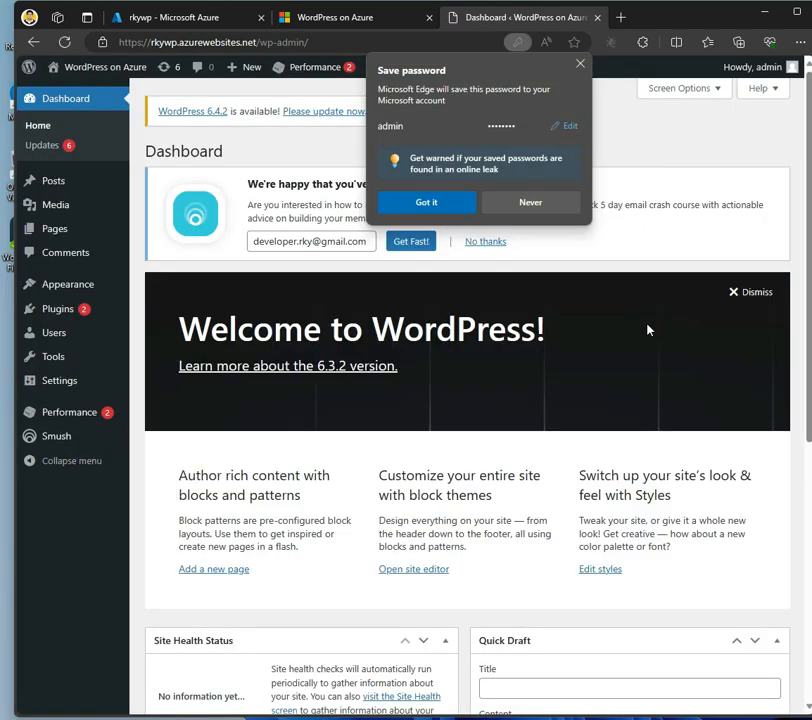
# Close the save-password prompt and scroll through the WordPress Dashboard panels
pyautogui.click(580, 64)
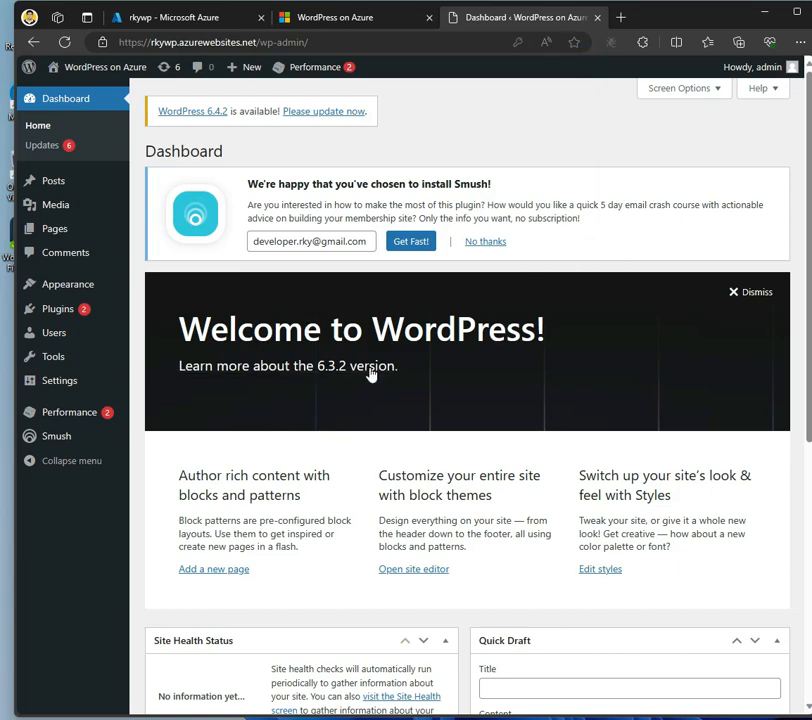
pyautogui.scroll(-5, 385, 430)
pyautogui.scroll(5, 393, 482)
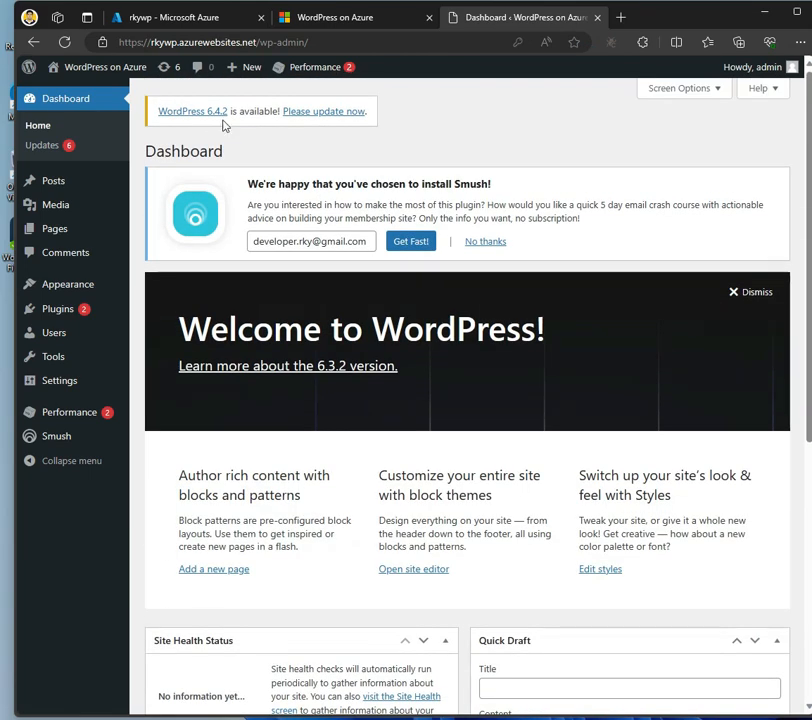
pyautogui.scroll(-5, 275, 466)
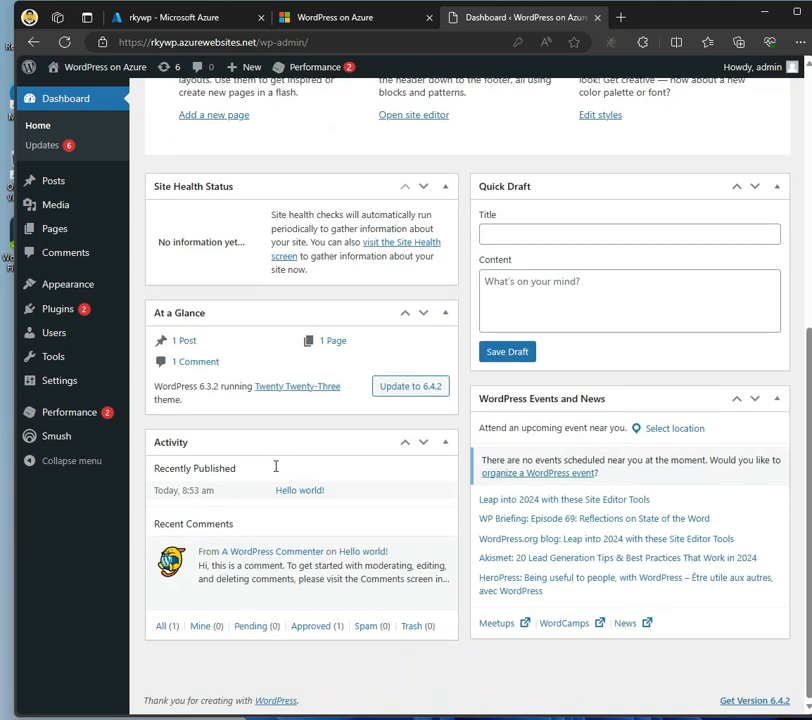
pyautogui.scroll(5, 430, 352)
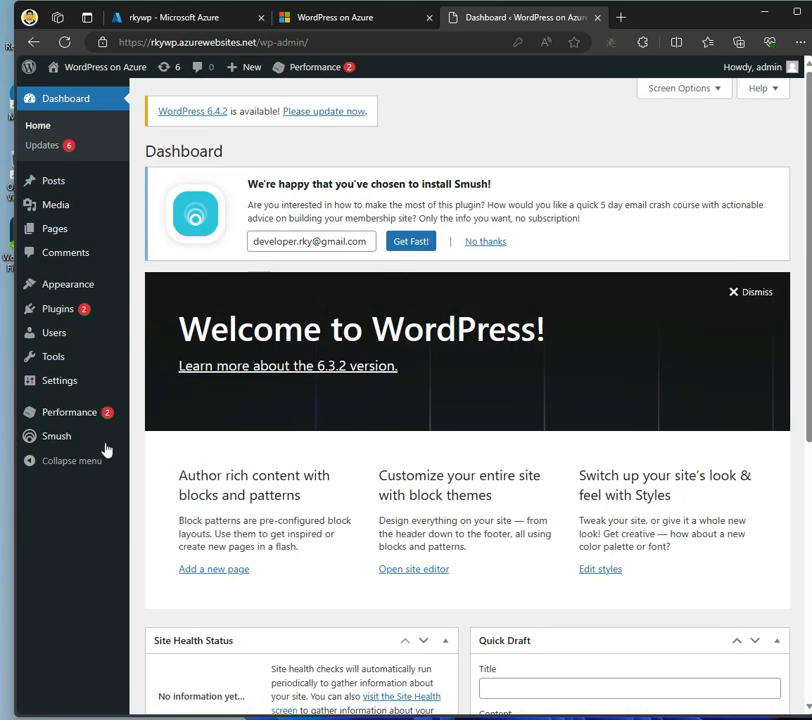
pyautogui.moveTo(71, 210)
# Open a new post editor from the Posts list
pyautogui.click(62, 186)
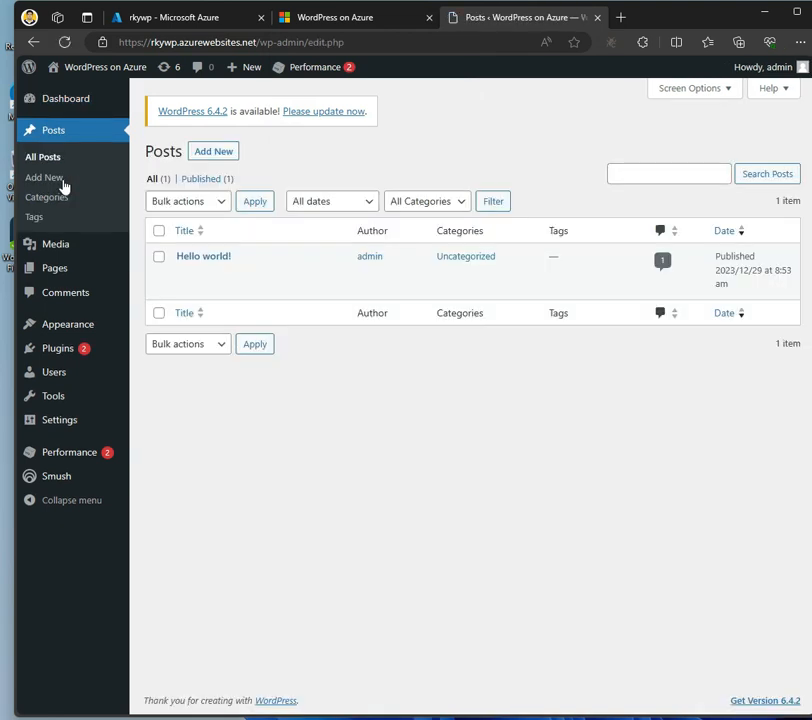
pyautogui.click(215, 153)
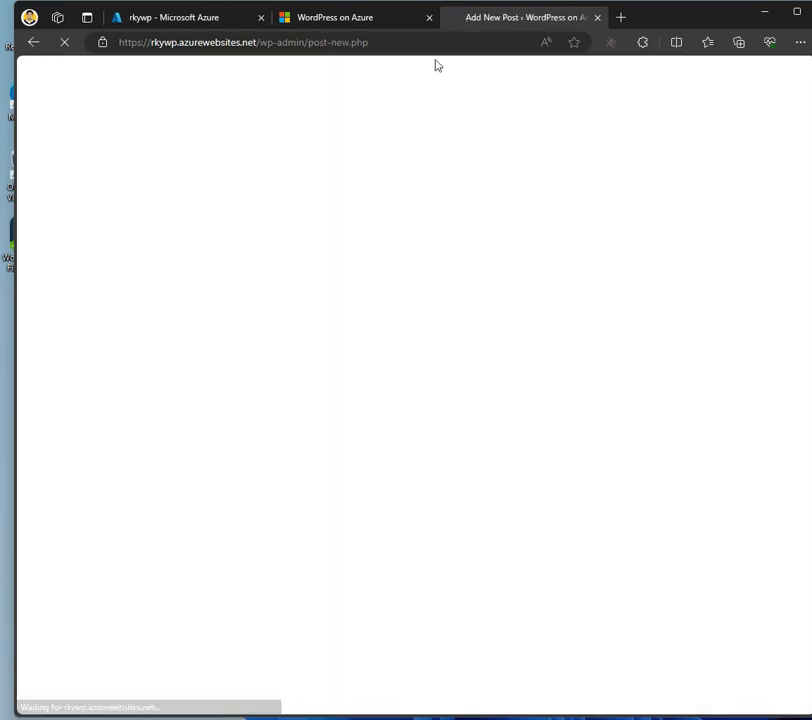
pyautogui.click(350, 18)
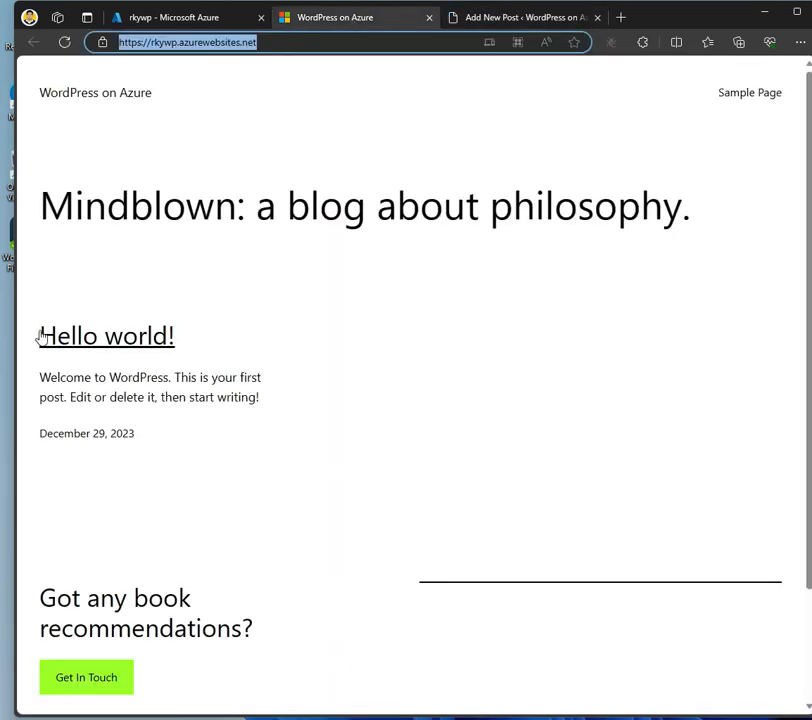
pyautogui.click(497, 20)
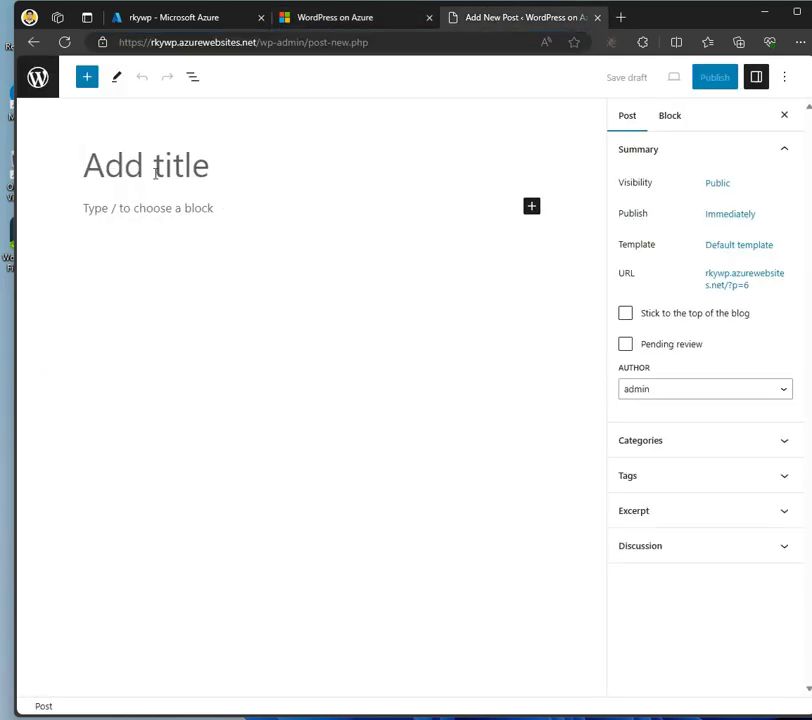
# Enter the title 'test post' and the body 'this is a test post'
pyautogui.click(155, 172)
pyautogui.write('test pois')
pyautogui.press('BackSpace')
pyautogui.press('BackSpace')
pyautogui.write('st')
pyautogui.click(140, 216)
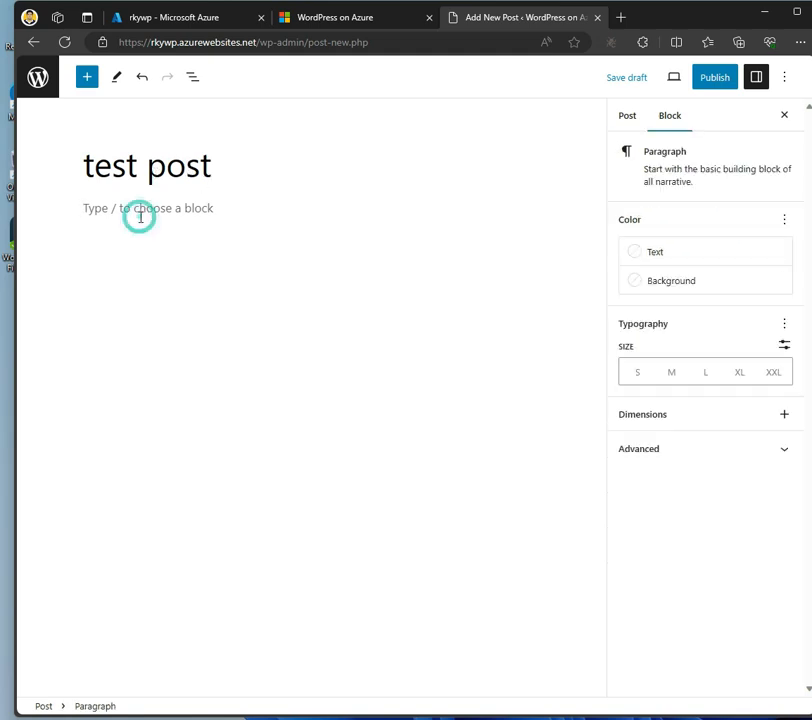
pyautogui.write('this is a test post')
# Publish the post and reload the blog homepage to show it
pyautogui.click(718, 80)
pyautogui.click(681, 84)
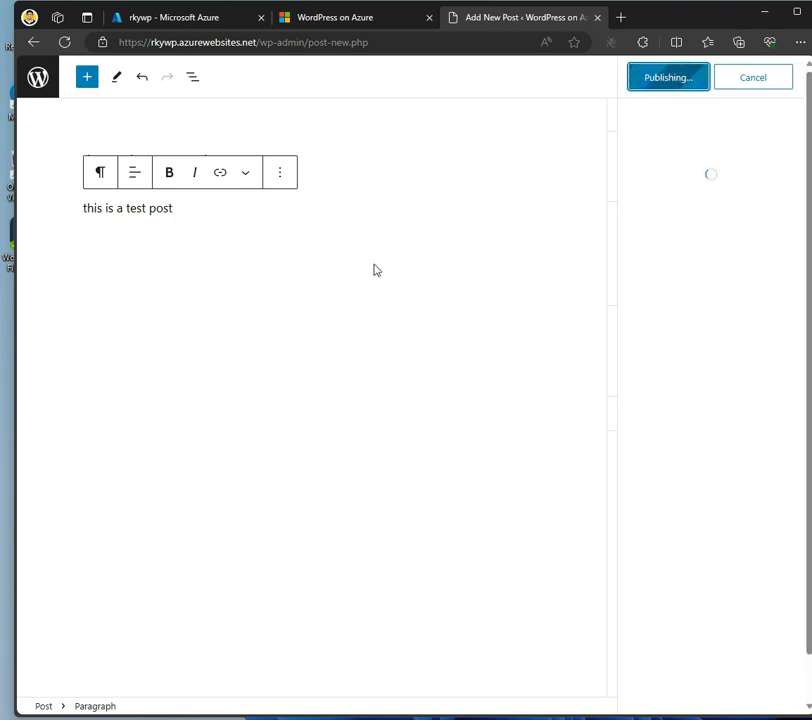
pyautogui.click(347, 17)
pyautogui.click(64, 42)
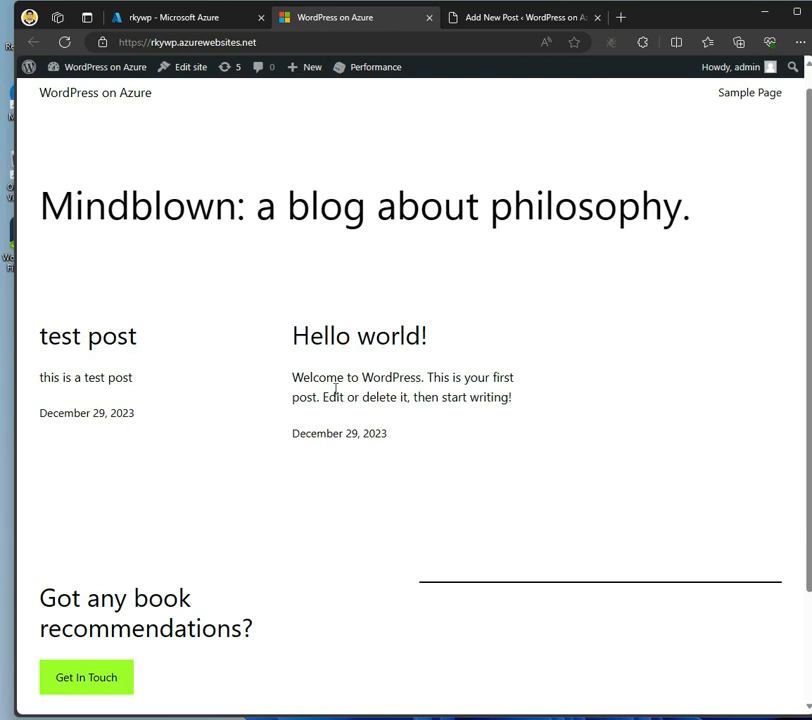
# Scroll the homepage to verify 'test post' appears beside 'Hello world!', then return to Azure
pyautogui.scroll(-2, 505, 361)
pyautogui.scroll(3, 505, 361)
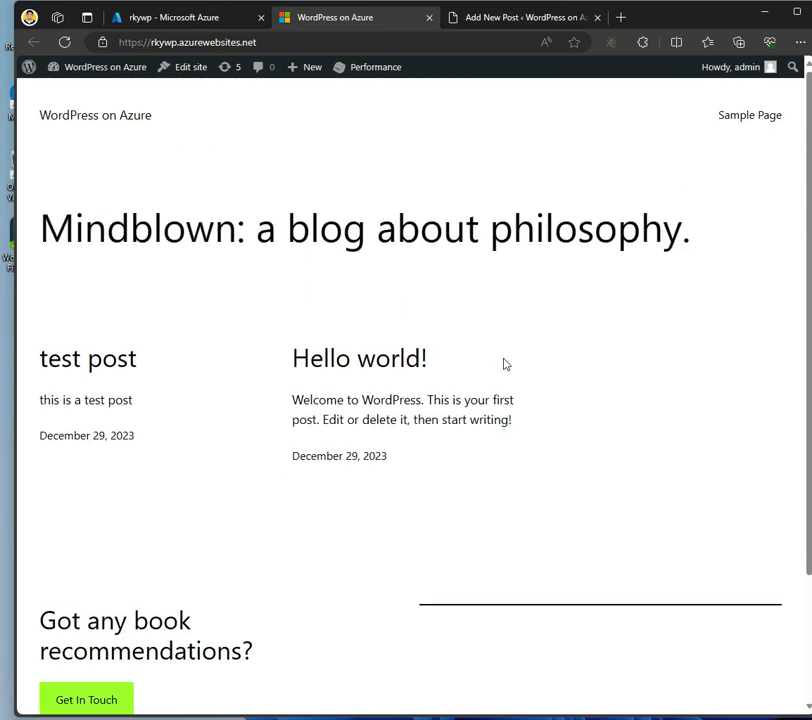
pyautogui.scroll(-2, 505, 364)
pyautogui.scroll(2, 505, 364)
pyautogui.click(191, 18)
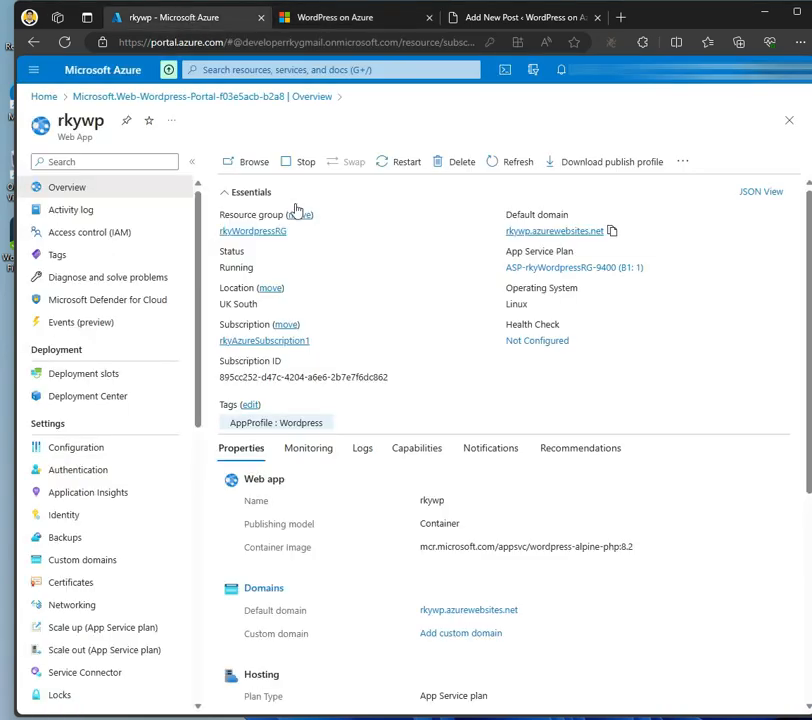
# From Home, open the rkyWordpressRG resource group and select all seven of its resources
pyautogui.click(118, 77)
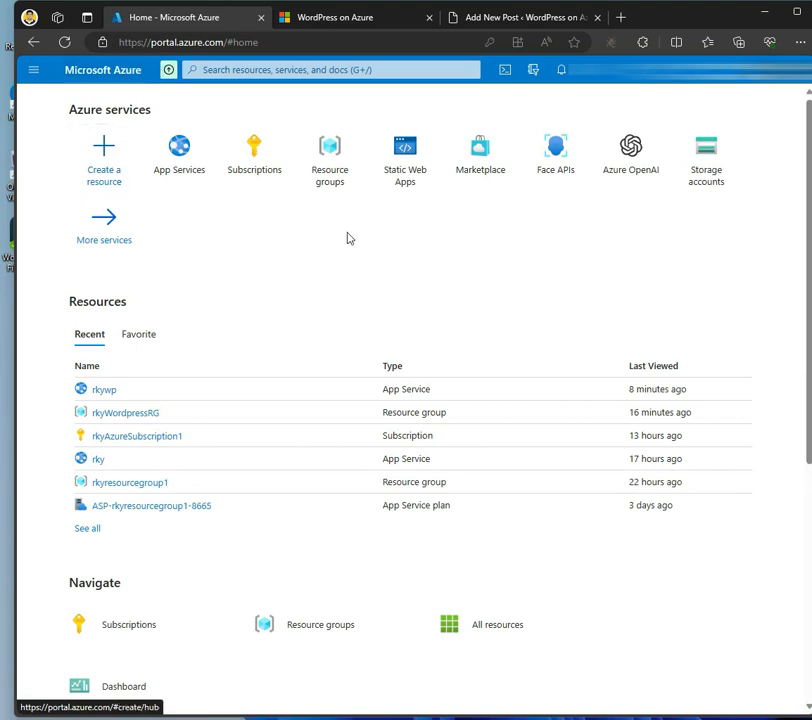
pyautogui.click(335, 157)
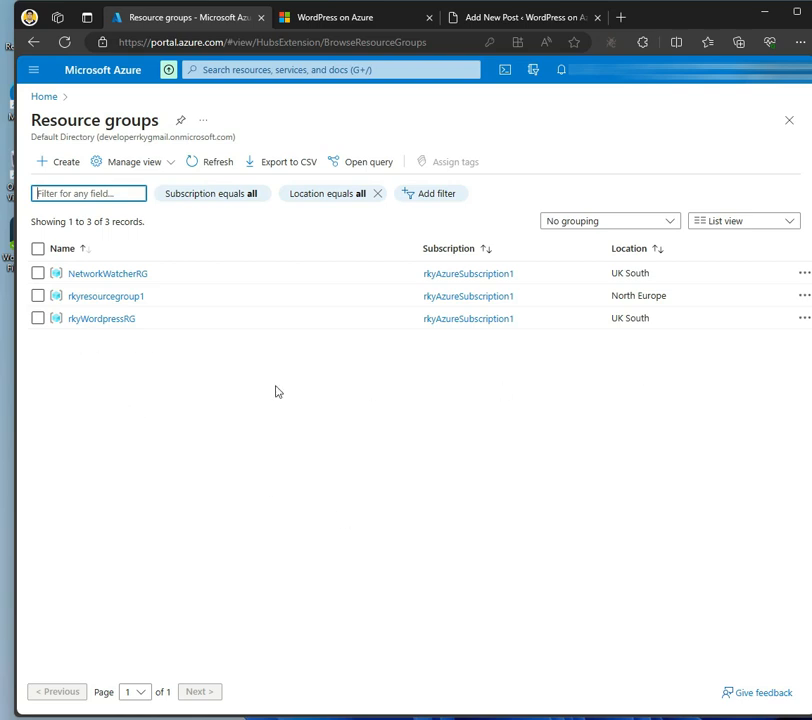
pyautogui.click(117, 319)
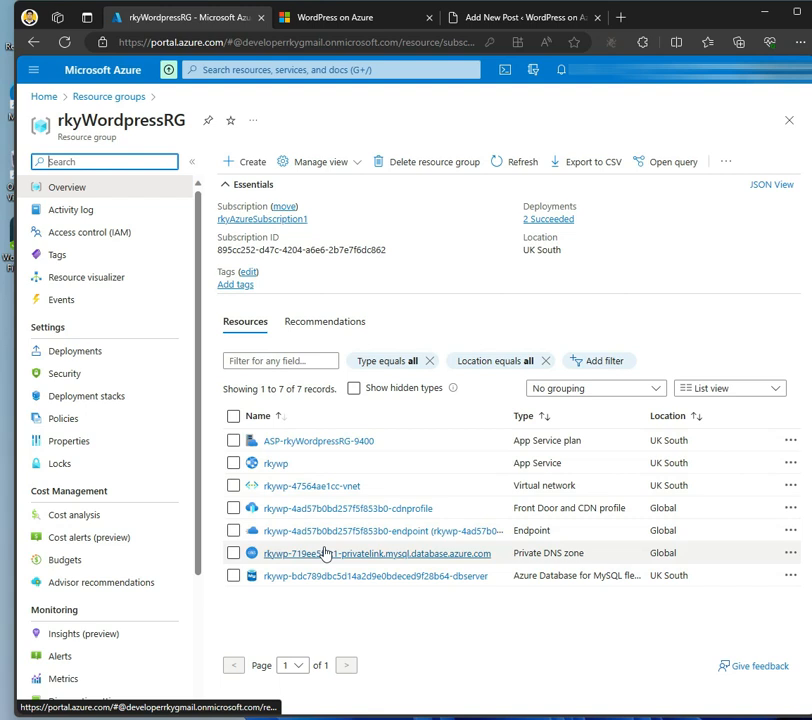
pyautogui.click(233, 416)
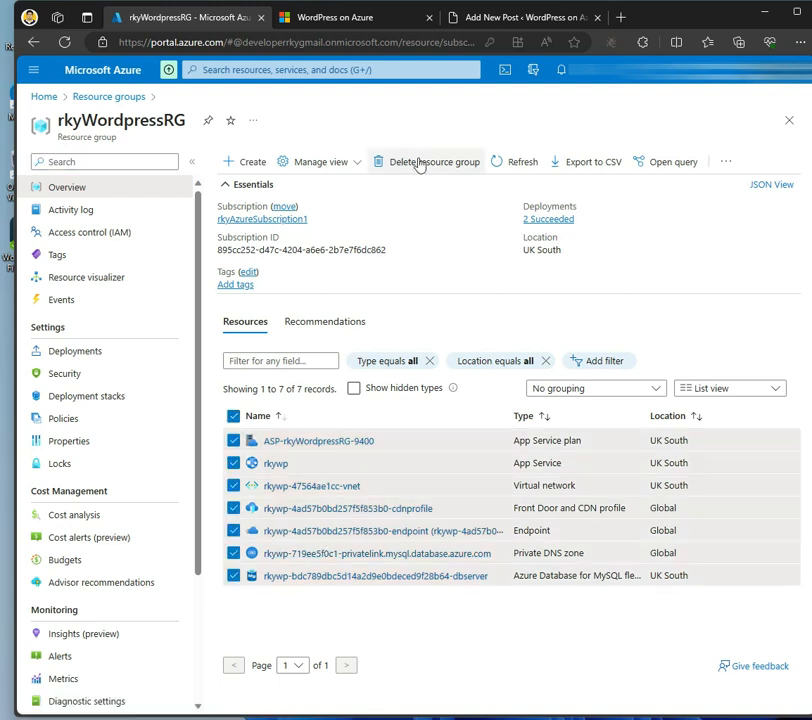
# Delete the rkyWordpressRG resource group, pasting its name into the confirmation box and confirming
pyautogui.click(420, 163)
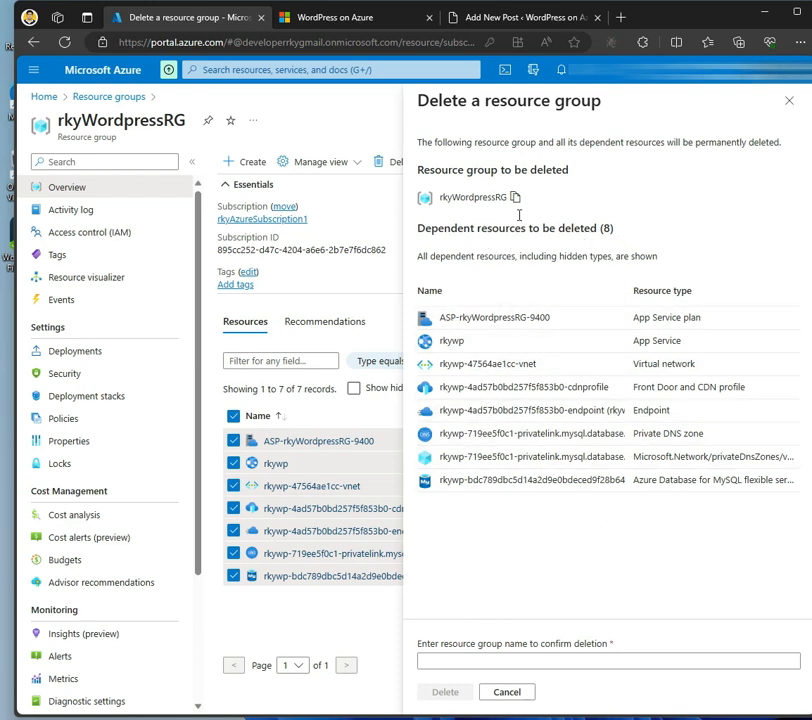
pyautogui.click(444, 661)
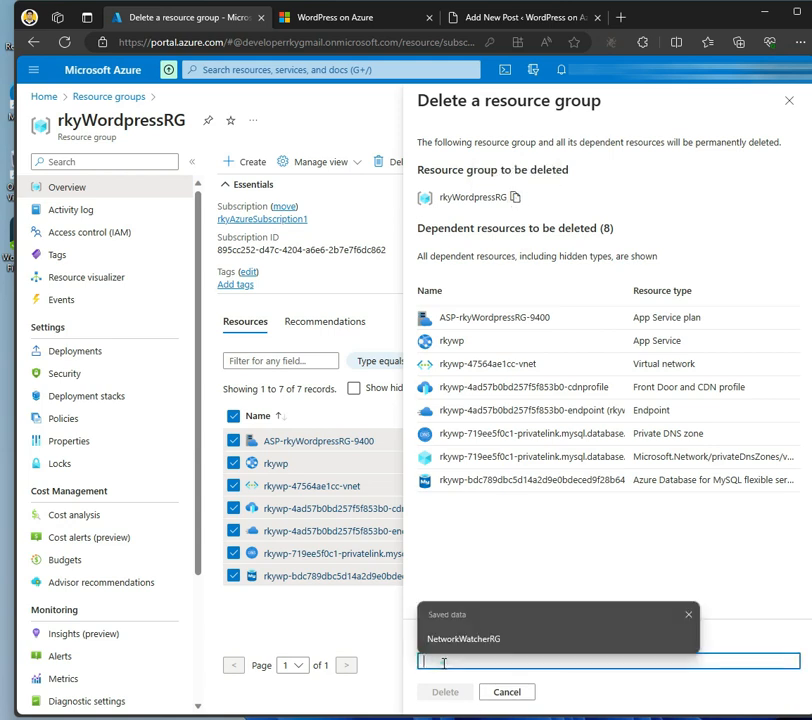
pyautogui.click(461, 530)
pyautogui.click(515, 197)
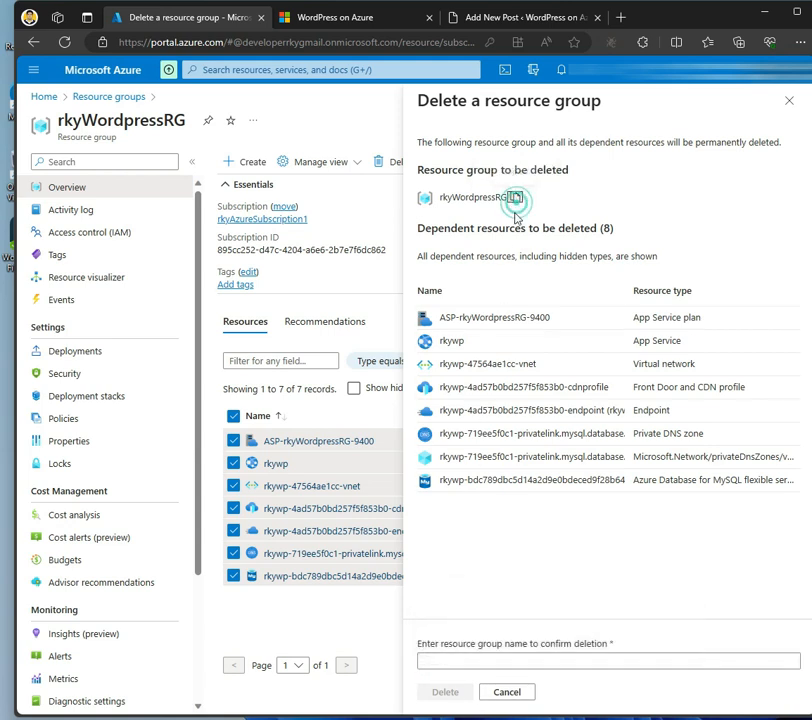
pyautogui.click(446, 660)
pyautogui.hotkey('ctrl', 'v')
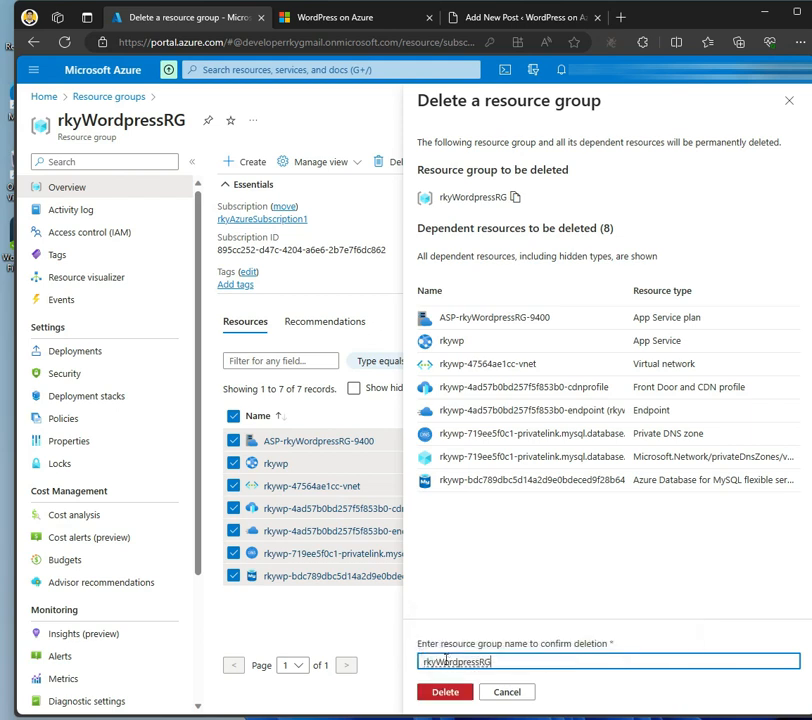
pyautogui.click(437, 672)
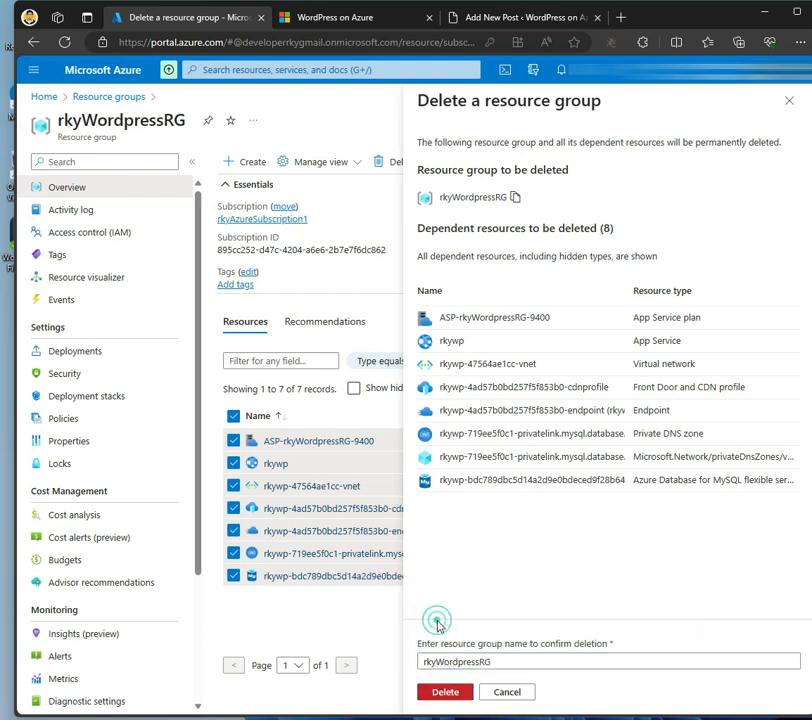
pyautogui.click(445, 692)
pyautogui.click(613, 461)
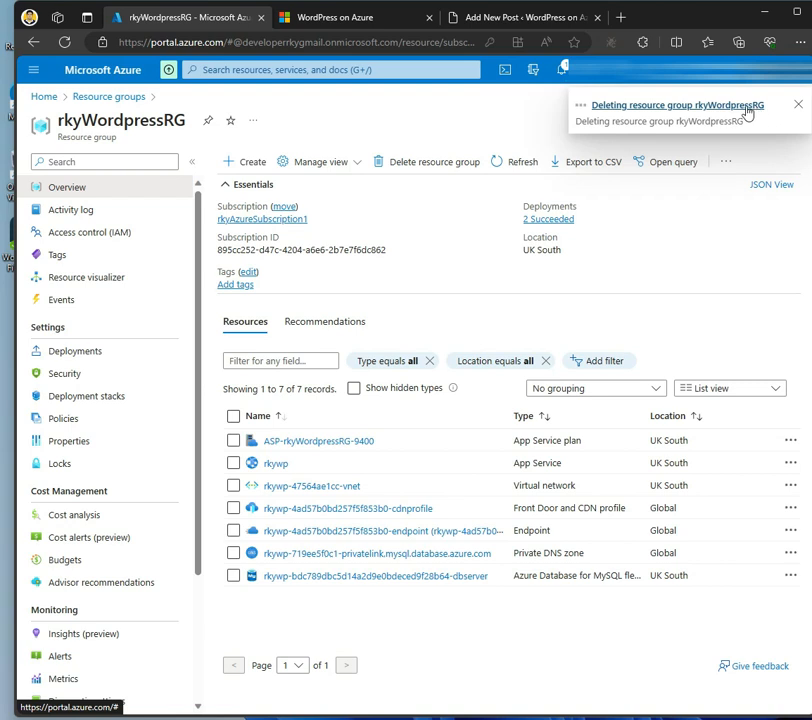
# Close the 'Deleting resource group' notification
pyautogui.click(708, 106)
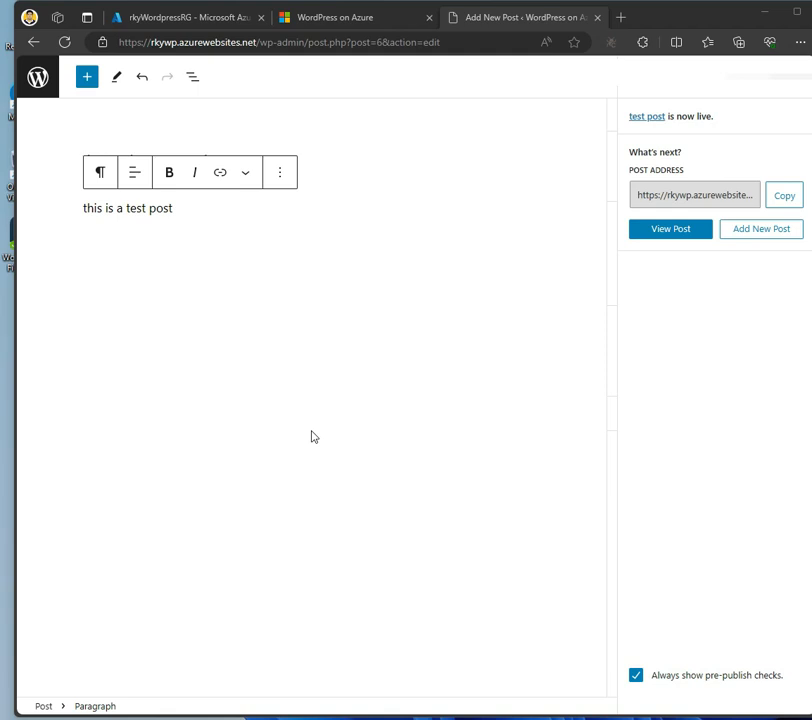
# Reload the post editor and blog homepage tabs; both show 'can't reach this page'
pyautogui.click(64, 42)
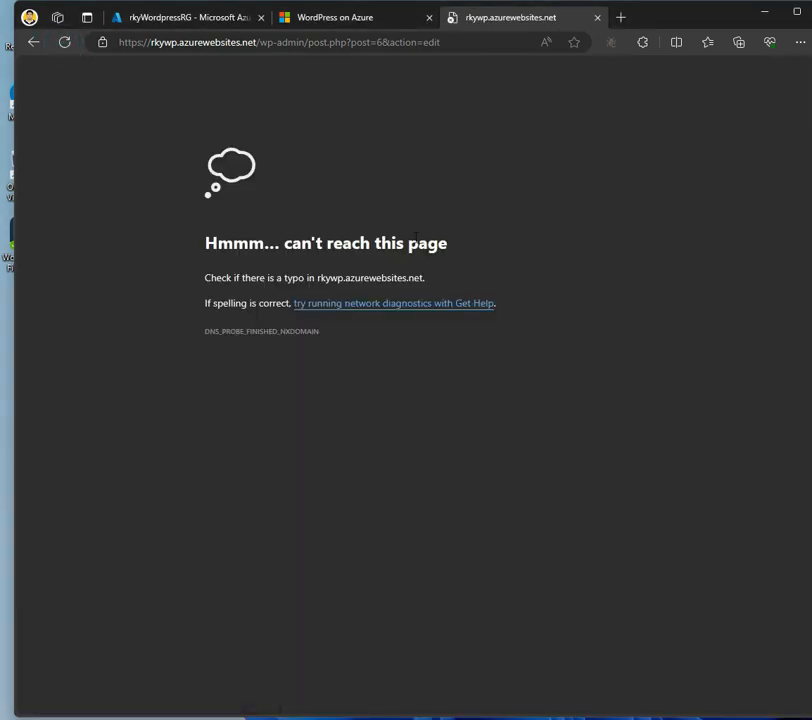
pyautogui.click(368, 22)
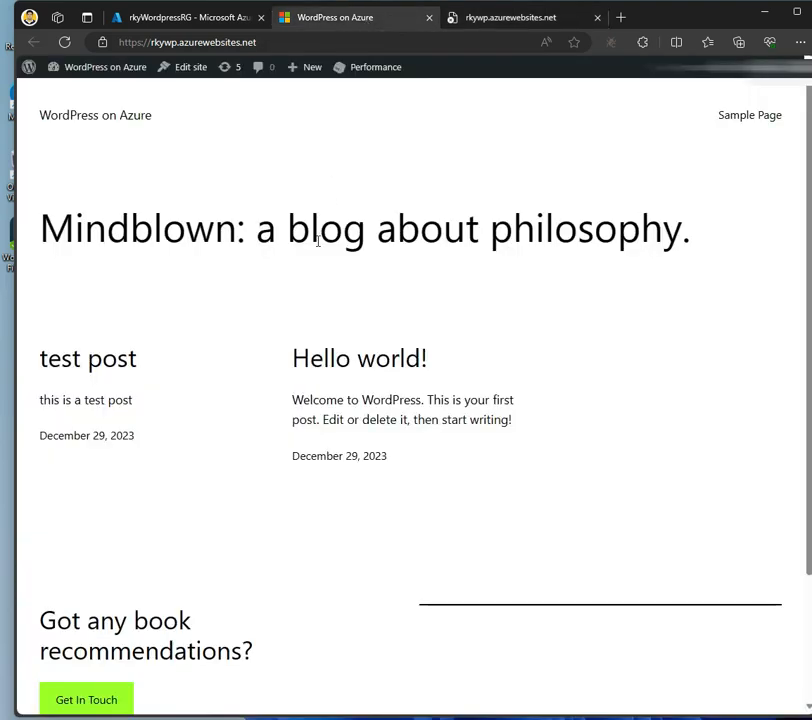
pyautogui.click(64, 42)
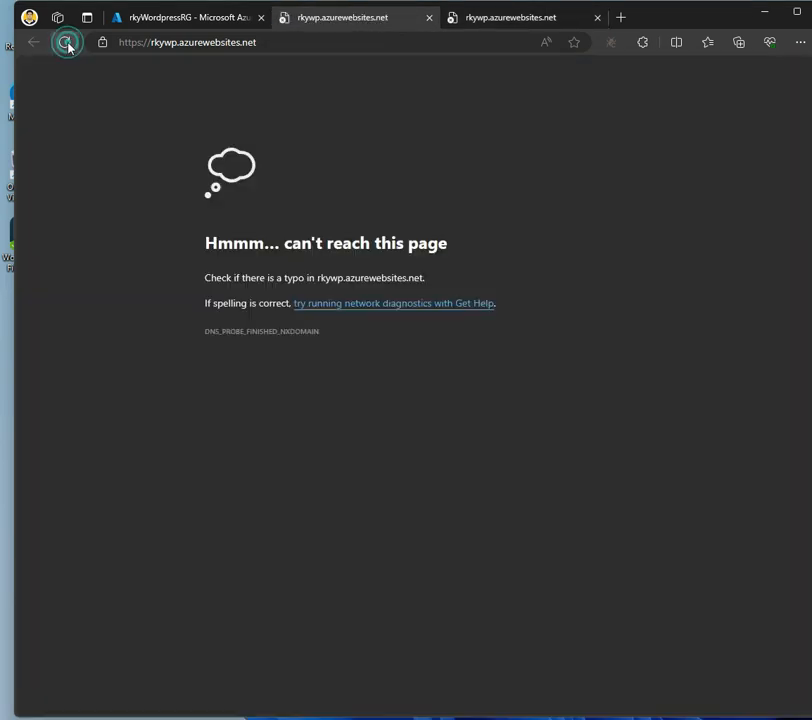